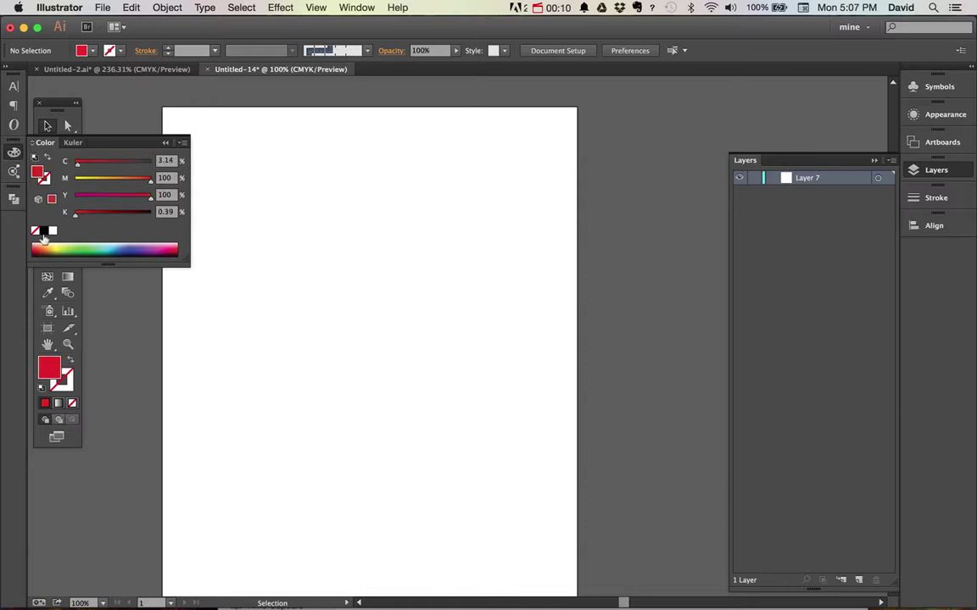
# Set the fill color to black.
pyautogui.click(51, 231)
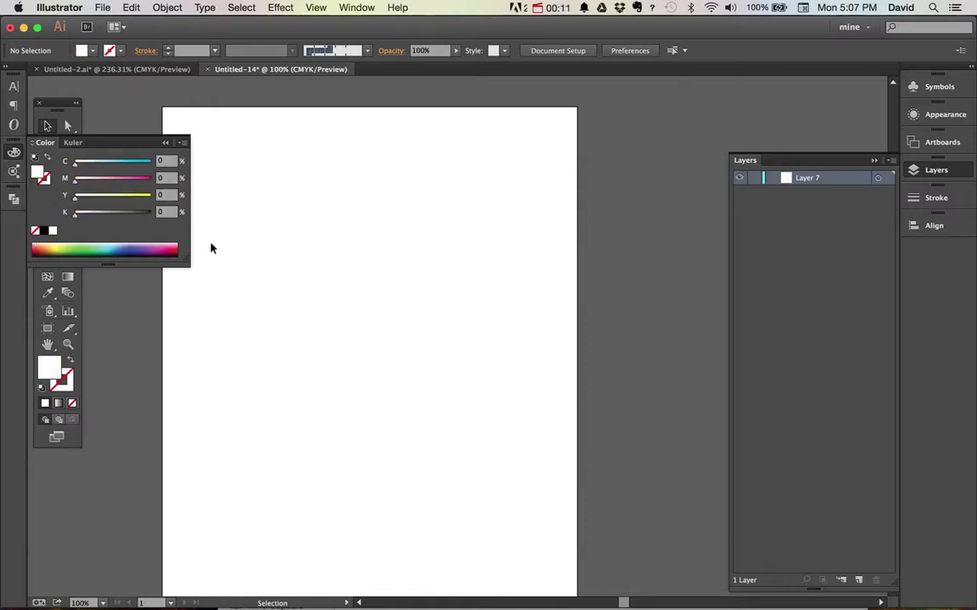
pyautogui.click(47, 230)
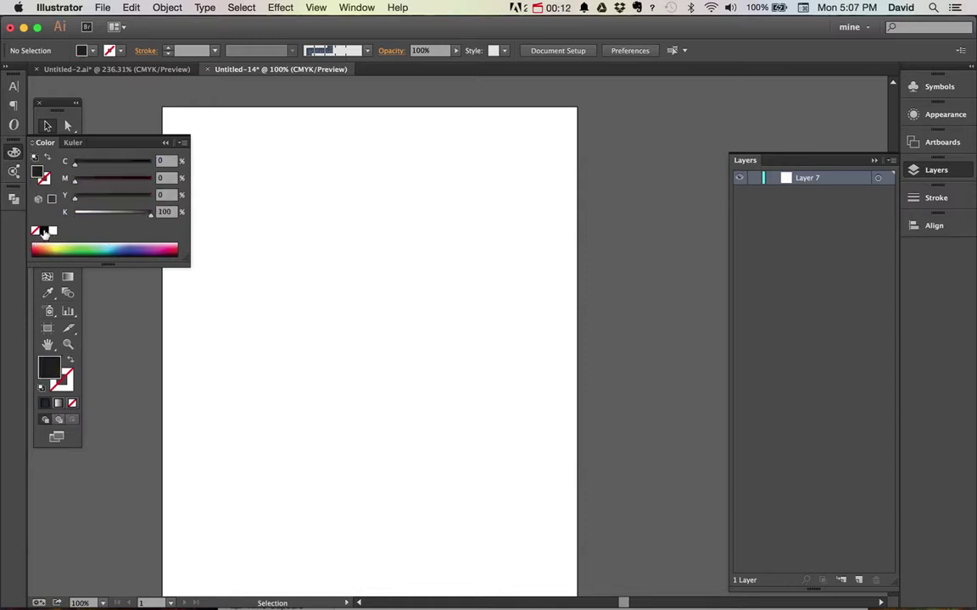
pyautogui.click(16, 146)
# Configure the Blob Brush with fully Accurate fidelity, a 15 pt size controlled by Pressure, and 100% roundness.
pyautogui.click(49, 208)
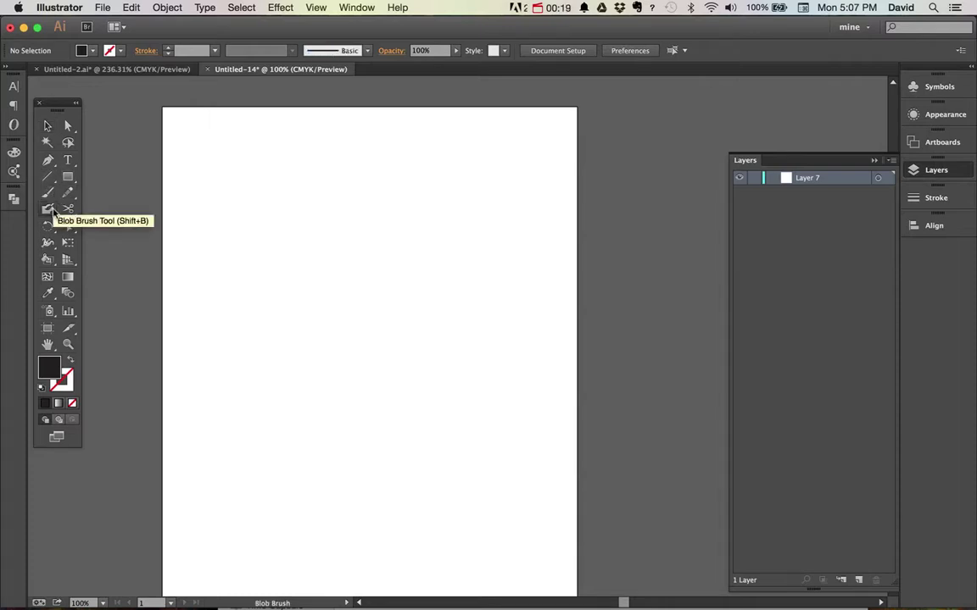
pyautogui.doubleClick(49, 209)
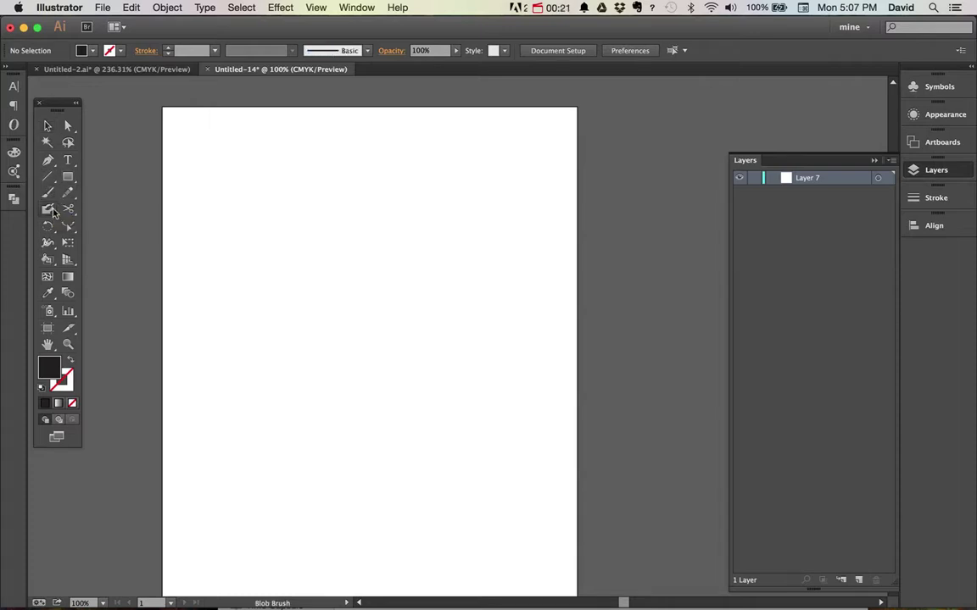
pyautogui.moveTo(549, 150); pyautogui.dragTo(478, 119)
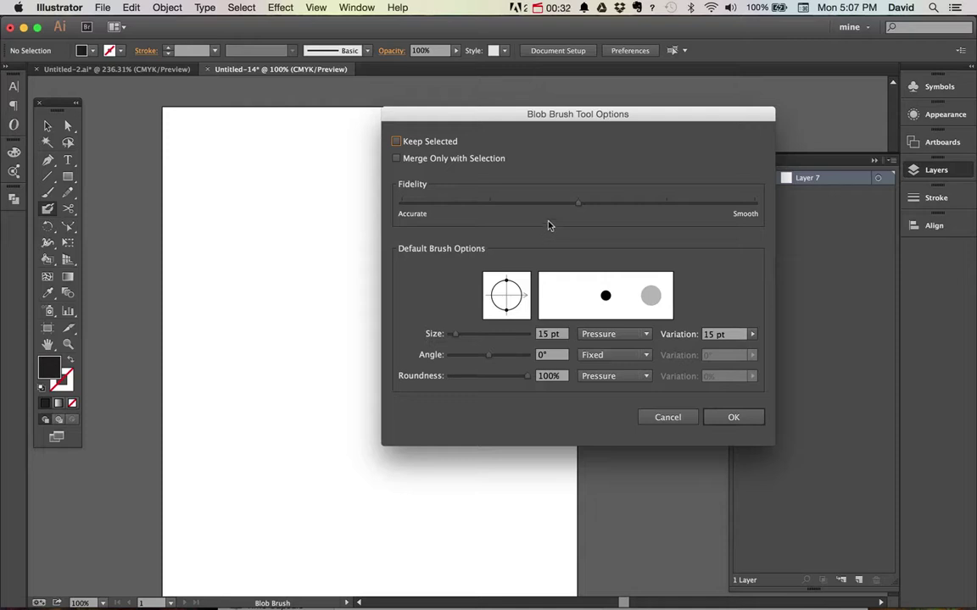
pyautogui.moveTo(444, 209); pyautogui.dragTo(757, 210)
pyautogui.moveTo(757, 210); pyautogui.dragTo(401, 248)
pyautogui.click(612, 337)
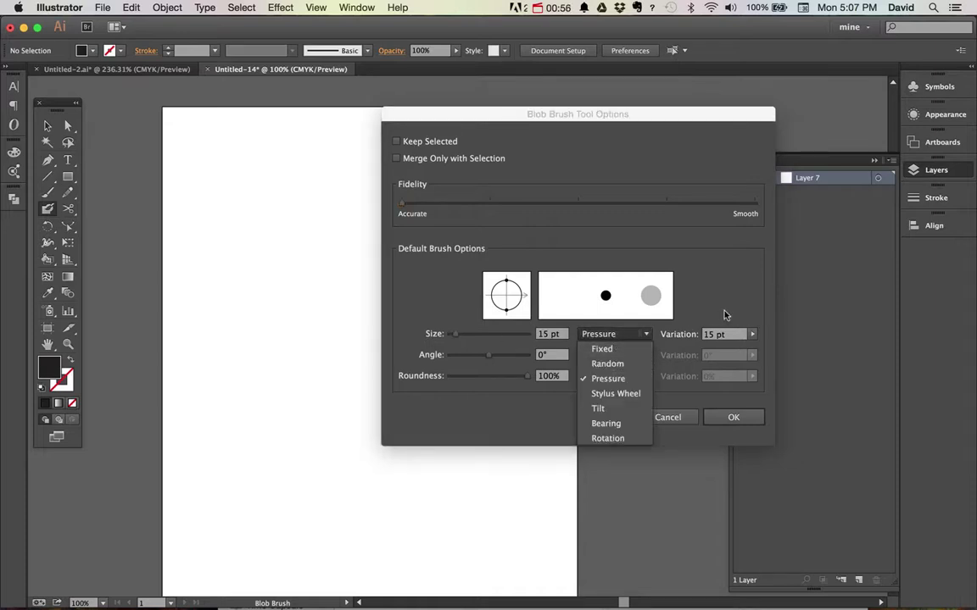
pyautogui.click(617, 383)
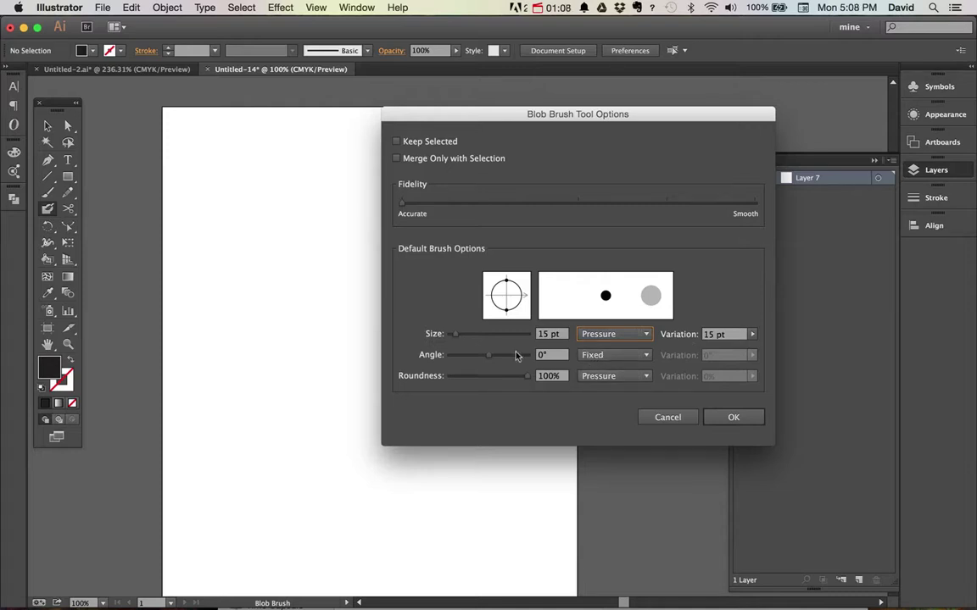
pyautogui.moveTo(506, 311); pyautogui.dragTo(506, 302)
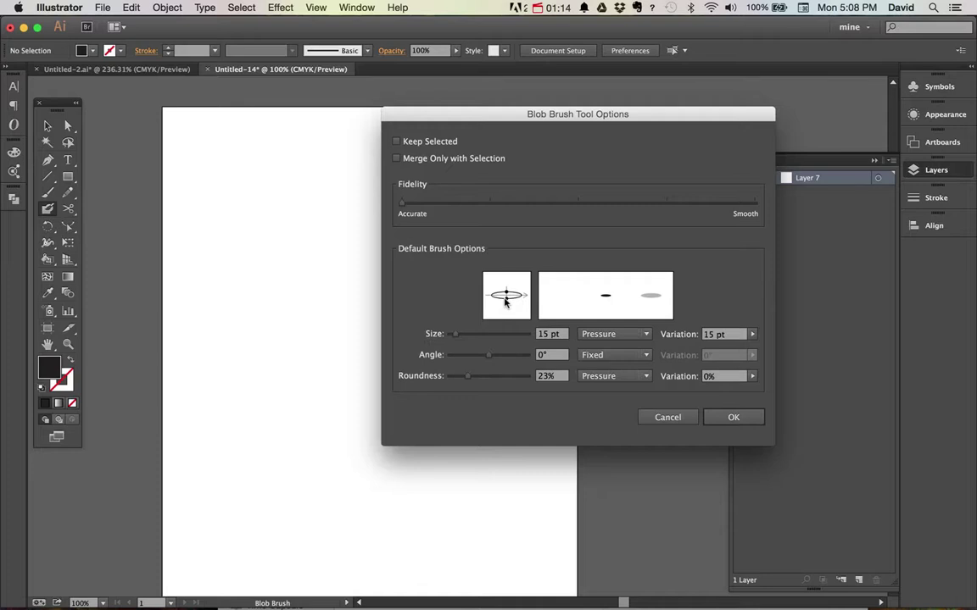
pyautogui.moveTo(505, 302); pyautogui.dragTo(503, 360)
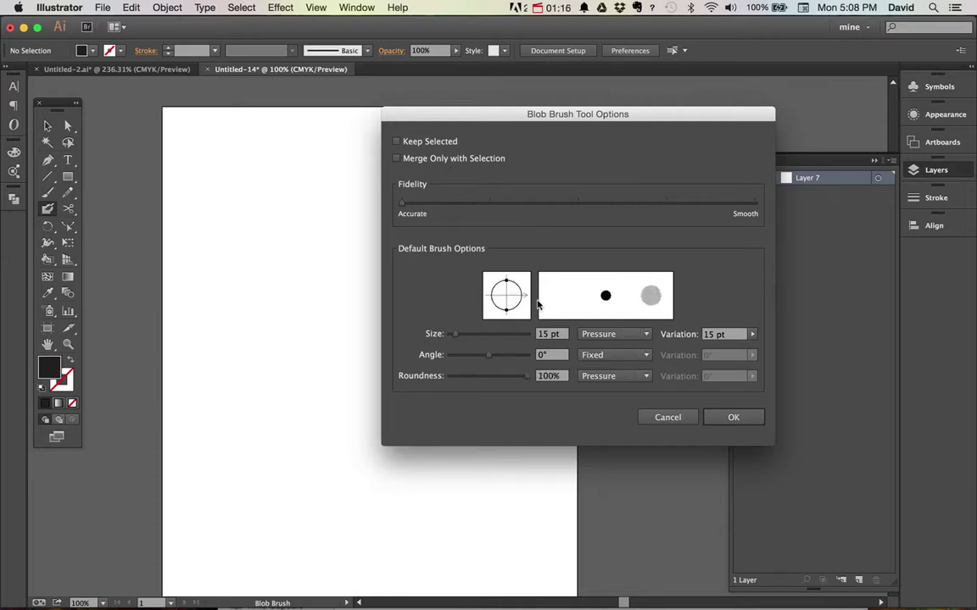
pyautogui.click(735, 418)
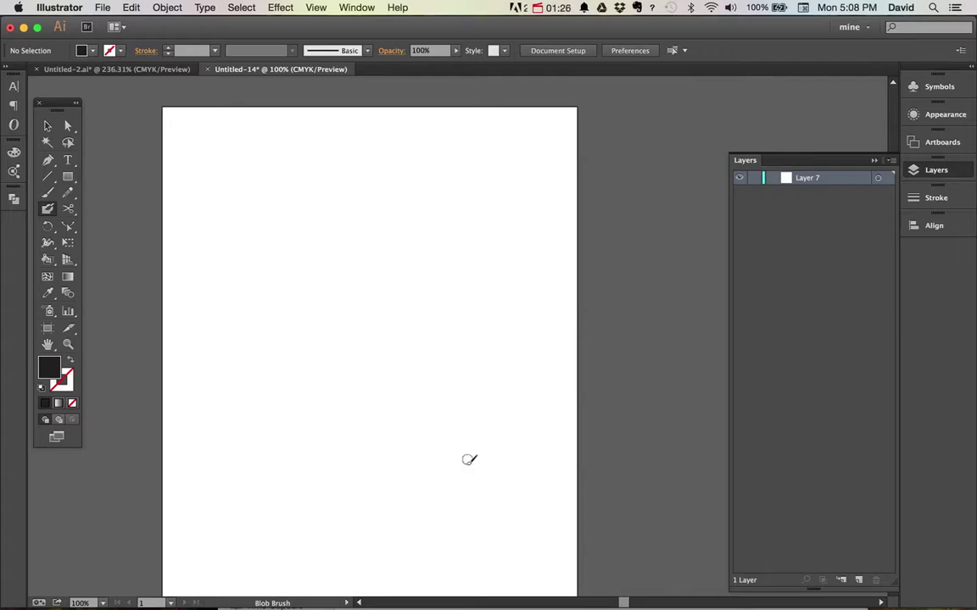
# Paint a chain of overlapping curved black strokes down the artboard on Layer 7 with the Blob Brush.
pyautogui.moveTo(460, 468)
pyautogui.mouseDown()
pyautogui.moveTo(467, 364)
pyautogui.moveTo(350, 344)
pyautogui.mouseUp()
pyautogui.moveTo(453, 363)
pyautogui.mouseDown()
pyautogui.moveTo(461, 296)
pyautogui.moveTo(348, 201)
pyautogui.moveTo(319, 216)
pyautogui.moveTo(320, 188)
pyautogui.moveTo(266, 230)
pyautogui.moveTo(314, 327)
pyautogui.mouseUp()
pyautogui.moveTo(254, 286)
pyautogui.mouseDown()
pyautogui.moveTo(241, 332)
pyautogui.moveTo(323, 398)
pyautogui.moveTo(363, 396)
pyautogui.moveTo(433, 424)
pyautogui.mouseUp()
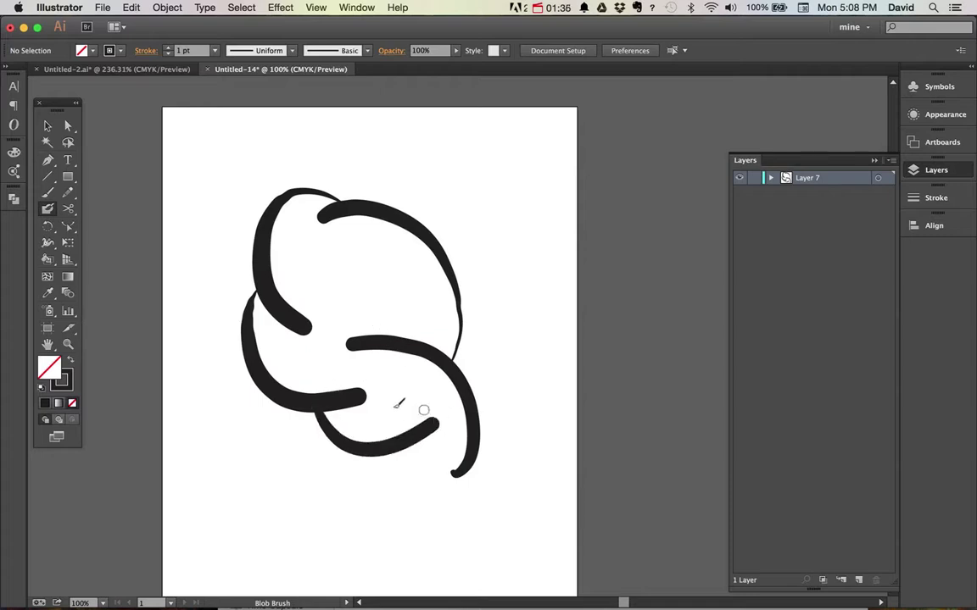
pyautogui.moveTo(374, 454); pyautogui.dragTo(448, 504)
pyautogui.moveTo(464, 466)
pyautogui.mouseDown()
pyautogui.moveTo(491, 513)
pyautogui.moveTo(439, 554)
pyautogui.moveTo(405, 530)
pyautogui.moveTo(393, 505)
pyautogui.mouseUp()
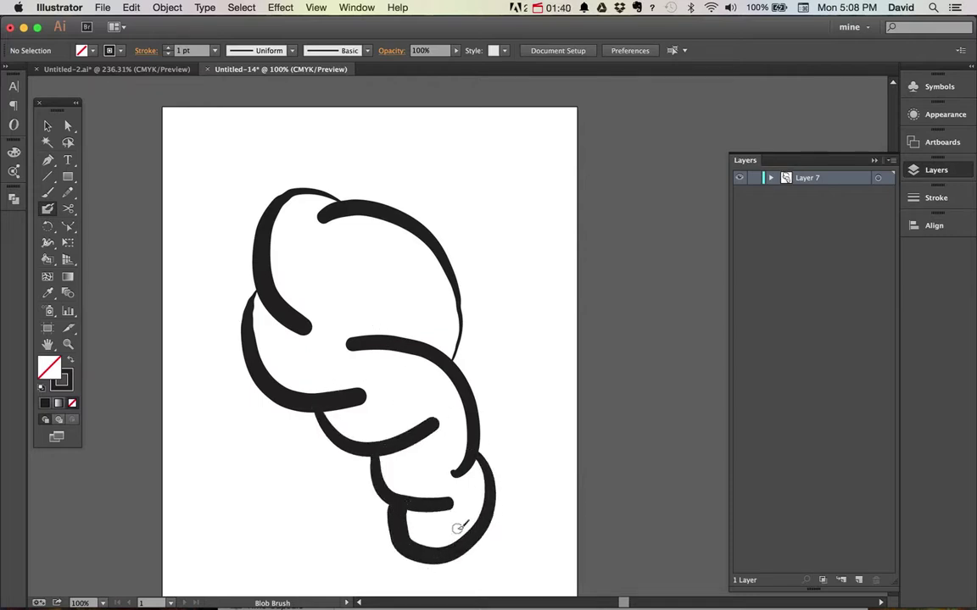
# Hide Layer 7 and add a new layer, with the Blob Brush fidelity set to fully Smooth.
pyautogui.click(739, 178)
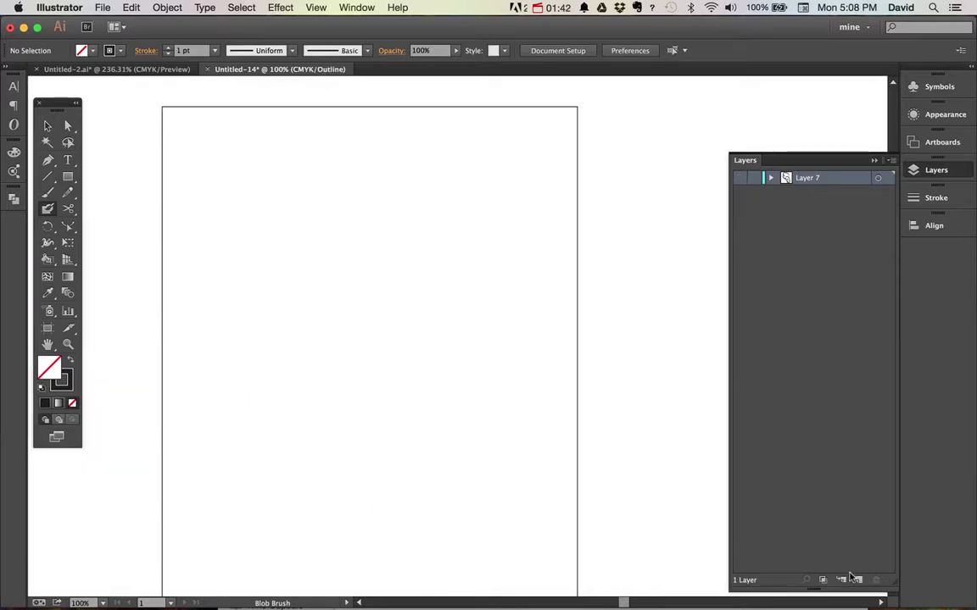
pyautogui.click(859, 581)
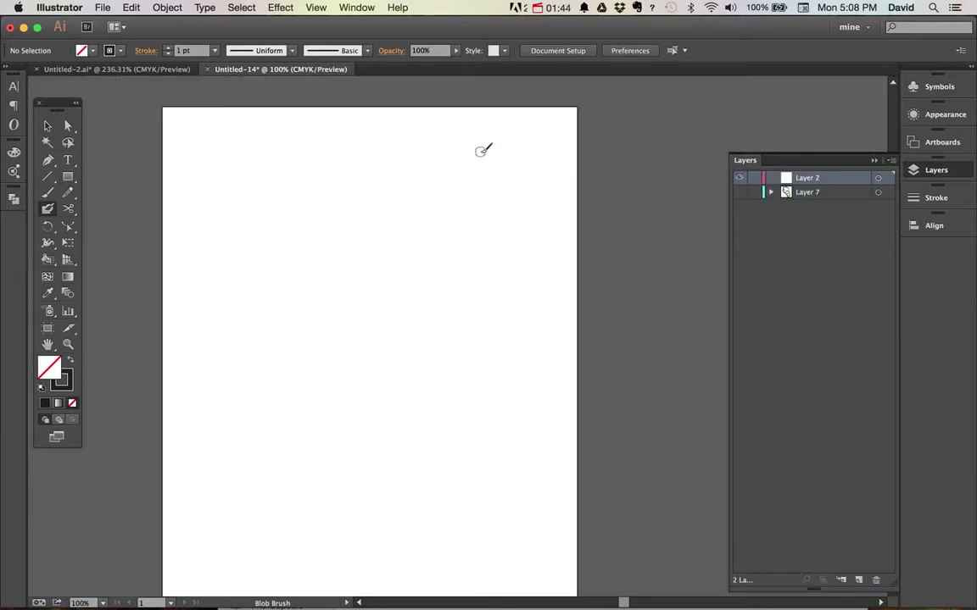
pyautogui.doubleClick(48, 208)
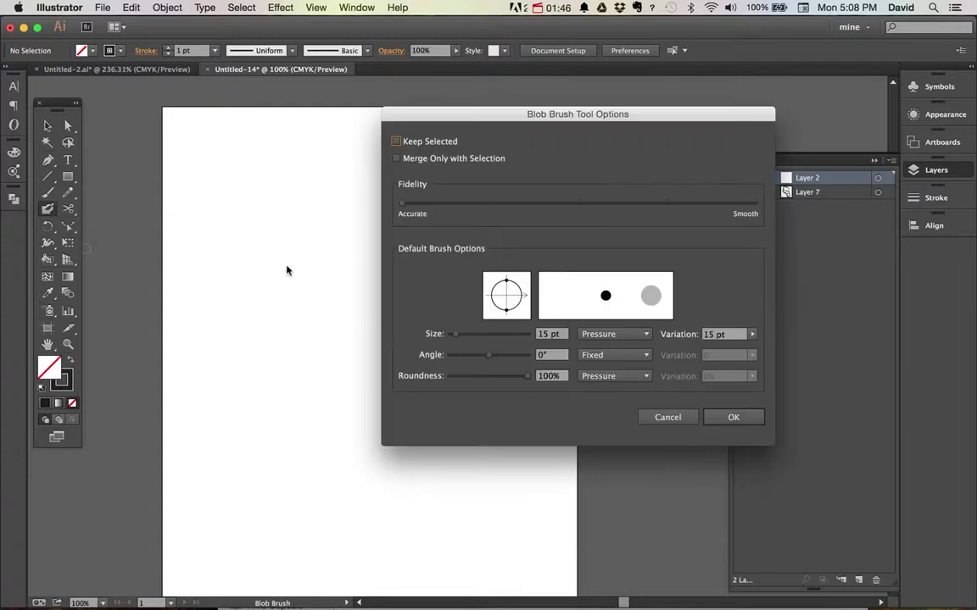
pyautogui.moveTo(404, 206)
pyautogui.mouseDown()
pyautogui.moveTo(766, 245)
pyautogui.moveTo(949, 297)
pyautogui.mouseUp()
pyautogui.click(733, 418)
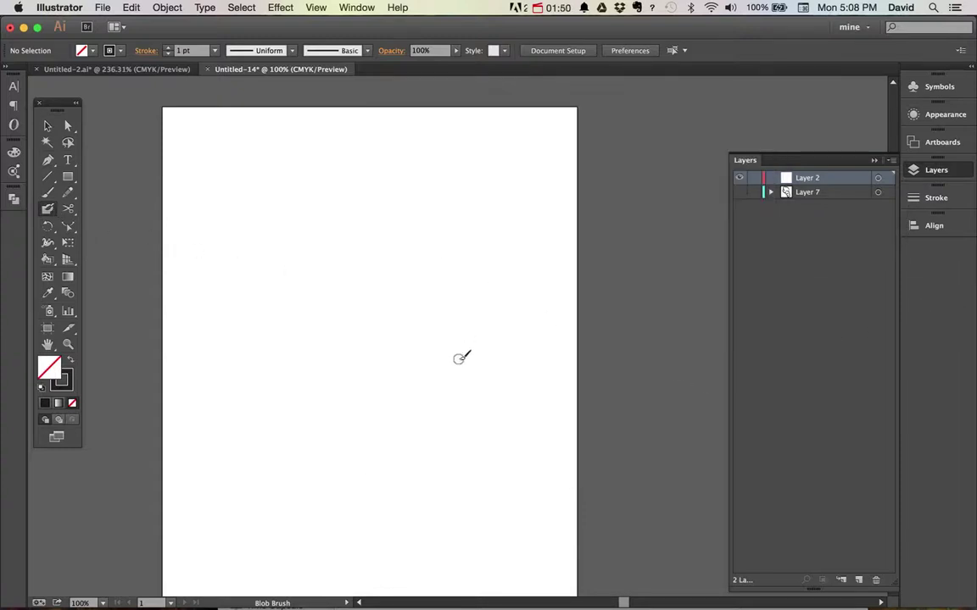
# Paint a cloud-like chain of rounded overlapping strokes on Layer 2 with the Blob Brush.
pyautogui.moveTo(469, 364)
pyautogui.mouseDown()
pyautogui.moveTo(511, 277)
pyautogui.moveTo(432, 226)
pyautogui.moveTo(397, 320)
pyautogui.moveTo(385, 297)
pyautogui.mouseUp()
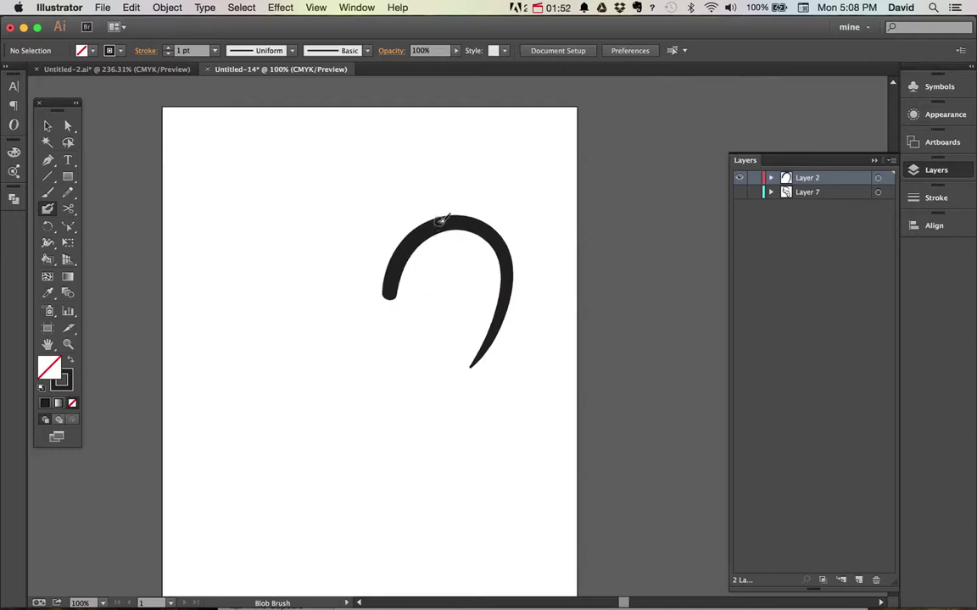
pyautogui.moveTo(442, 218)
pyautogui.mouseDown()
pyautogui.moveTo(310, 272)
pyautogui.moveTo(331, 316)
pyautogui.mouseUp()
pyautogui.moveTo(297, 250)
pyautogui.mouseDown()
pyautogui.moveTo(277, 381)
pyautogui.moveTo(379, 366)
pyautogui.moveTo(396, 382)
pyautogui.mouseUp()
pyautogui.moveTo(344, 426)
pyautogui.mouseDown()
pyautogui.moveTo(375, 462)
pyautogui.moveTo(448, 415)
pyautogui.mouseUp()
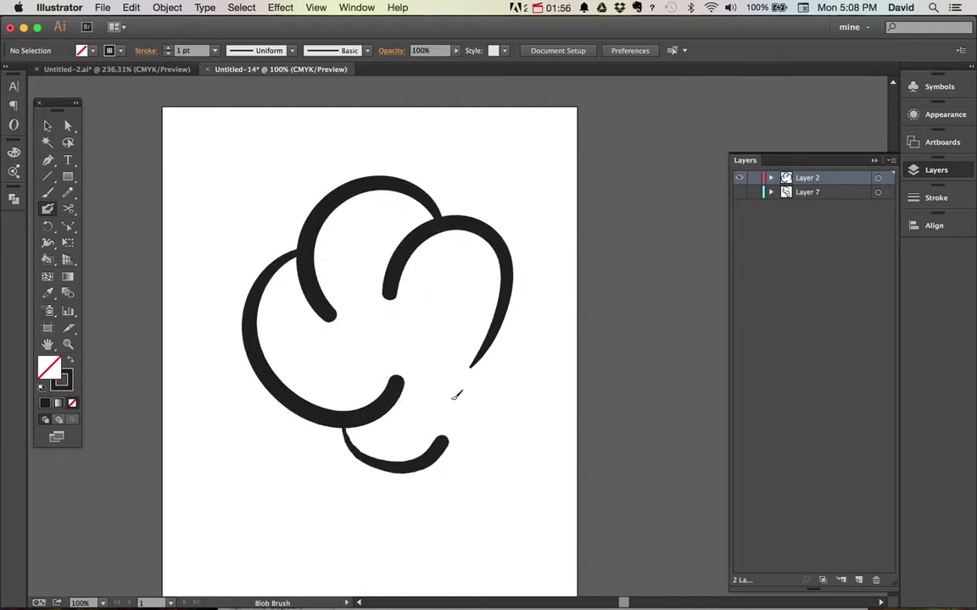
pyautogui.moveTo(494, 337)
pyautogui.mouseDown()
pyautogui.moveTo(555, 413)
pyautogui.moveTo(479, 524)
pyautogui.moveTo(429, 476)
pyautogui.moveTo(401, 556)
pyautogui.moveTo(369, 516)
pyautogui.moveTo(387, 469)
pyautogui.mouseUp()
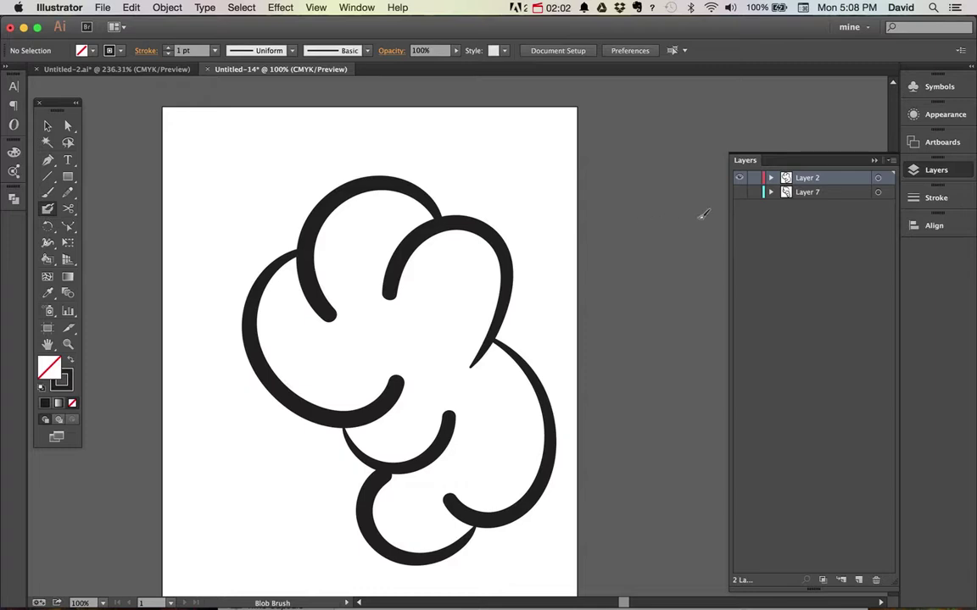
# Compare the strokes on Layer 7 and Layer 2 by showing one layer at a time.
pyautogui.click(739, 179)
pyautogui.click(739, 191)
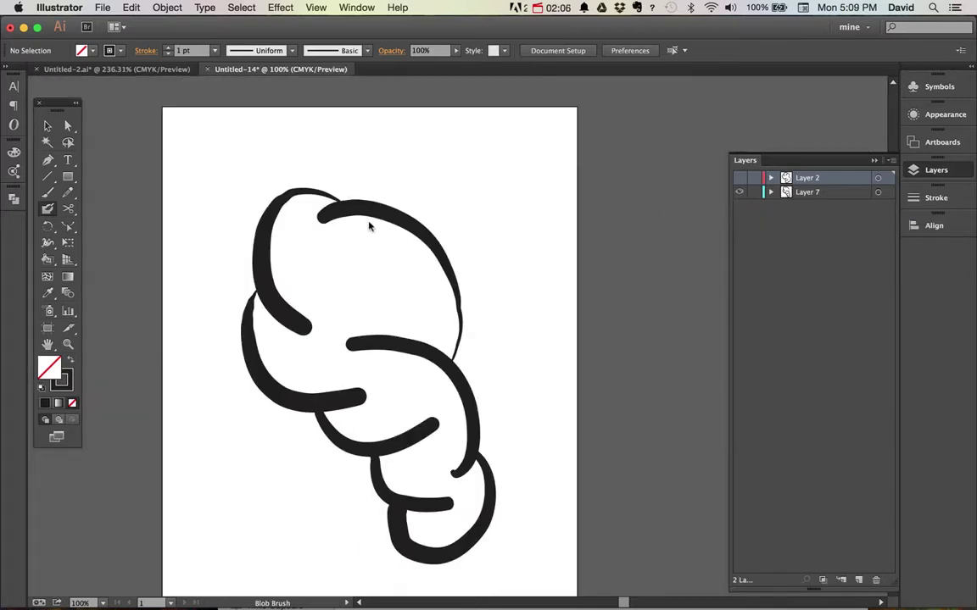
pyautogui.click(740, 193)
pyautogui.click(739, 178)
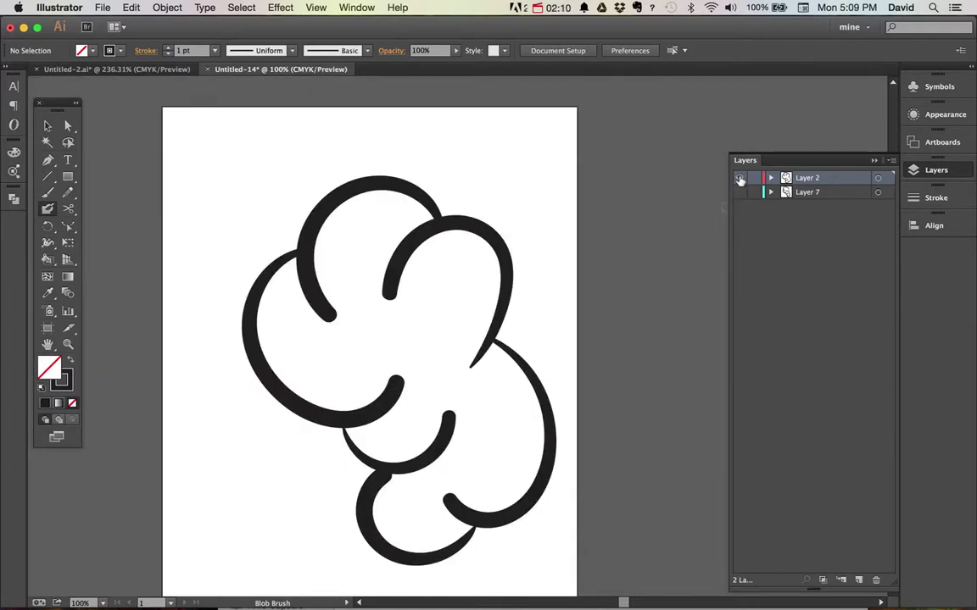
# Hide Layer 2 and add a new layer, with the Blob Brush set to 3 pt and fidelity one notch short of Smooth.
pyautogui.click(739, 179)
pyautogui.click(858, 580)
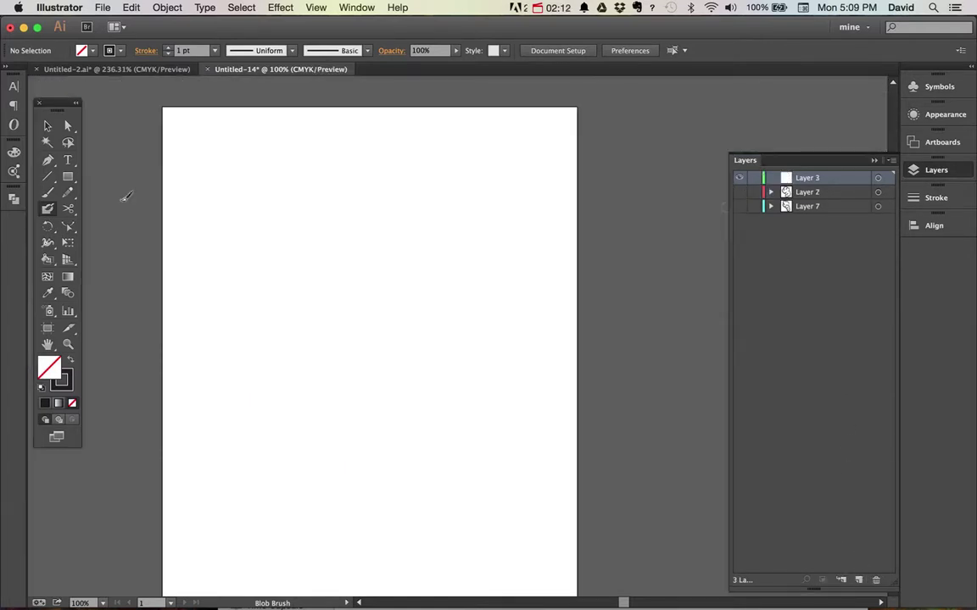
pyautogui.doubleClick(47, 208)
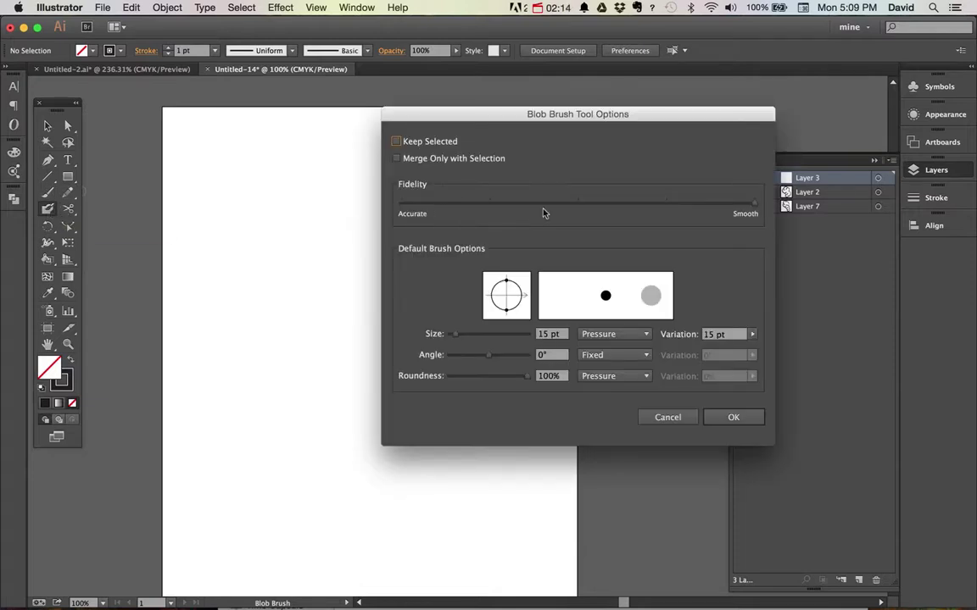
pyautogui.click(668, 204)
pyautogui.moveTo(452, 336); pyautogui.dragTo(447, 338)
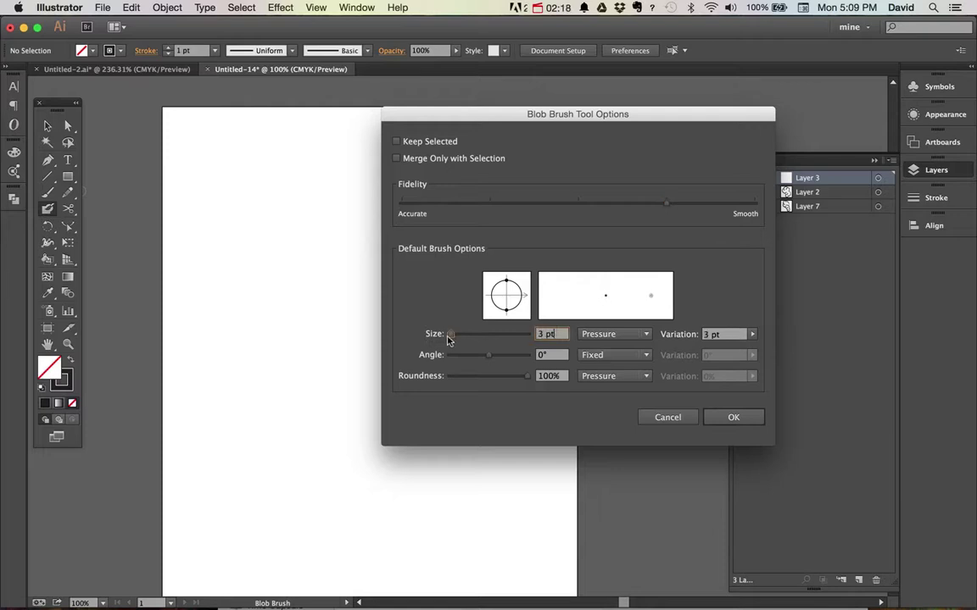
pyautogui.click(729, 418)
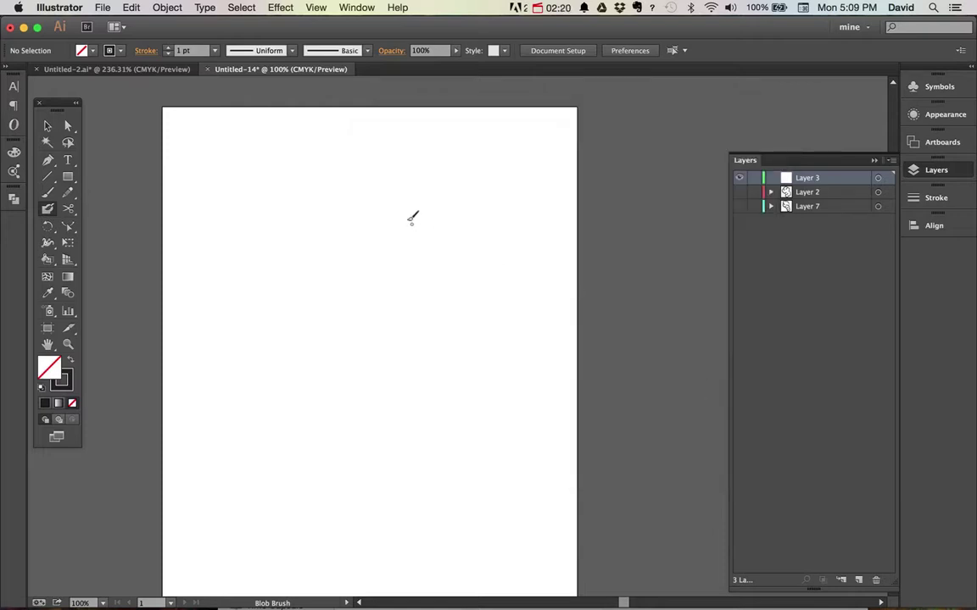
# Paint thin curls, loops and scalloped cloud shapes across the artboard on Layer 3 with the Blob Brush.
pyautogui.moveTo(418, 227)
pyautogui.mouseDown()
pyautogui.moveTo(414, 301)
pyautogui.moveTo(411, 259)
pyautogui.moveTo(468, 358)
pyautogui.moveTo(395, 338)
pyautogui.moveTo(331, 351)
pyautogui.mouseUp()
pyautogui.moveTo(353, 303)
pyautogui.mouseDown()
pyautogui.moveTo(387, 262)
pyautogui.moveTo(478, 292)
pyautogui.moveTo(465, 294)
pyautogui.moveTo(501, 345)
pyautogui.moveTo(482, 354)
pyautogui.moveTo(490, 372)
pyautogui.mouseUp()
pyautogui.moveTo(453, 415)
pyautogui.mouseDown()
pyautogui.moveTo(358, 428)
pyautogui.moveTo(323, 404)
pyautogui.mouseUp()
pyautogui.moveTo(289, 337)
pyautogui.mouseDown()
pyautogui.moveTo(257, 373)
pyautogui.moveTo(280, 430)
pyautogui.mouseUp()
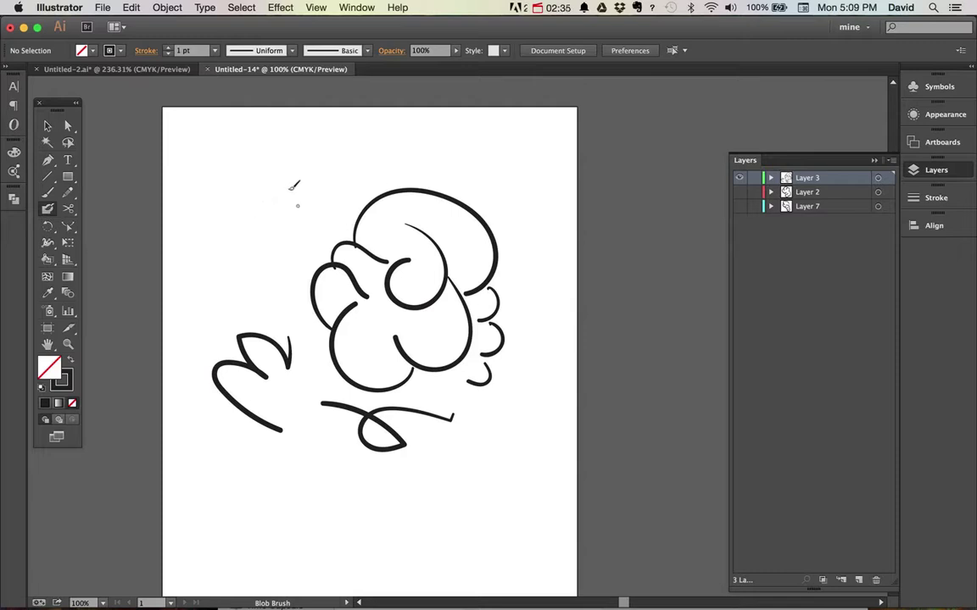
pyautogui.moveTo(298, 202)
pyautogui.mouseDown()
pyautogui.moveTo(239, 233)
pyautogui.moveTo(265, 294)
pyautogui.mouseUp()
pyautogui.moveTo(275, 190)
pyautogui.mouseDown()
pyautogui.moveTo(294, 262)
pyautogui.moveTo(255, 279)
pyautogui.moveTo(231, 315)
pyautogui.mouseUp()
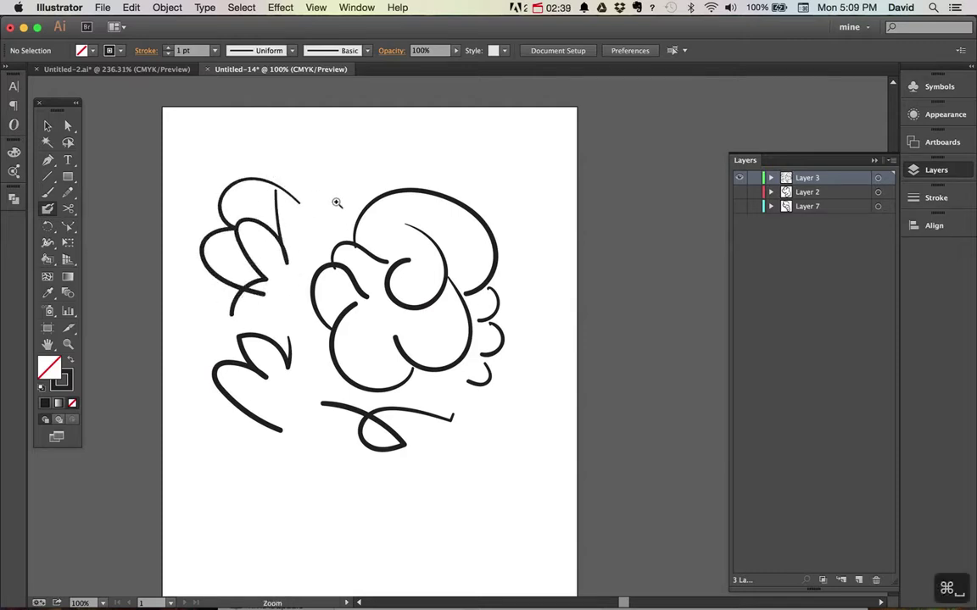
# Move the large merged outer outline of the cloud drawing off the artboard onto the empty canvas to its right.
pyautogui.moveTo(205, 161); pyautogui.dragTo(523, 400)
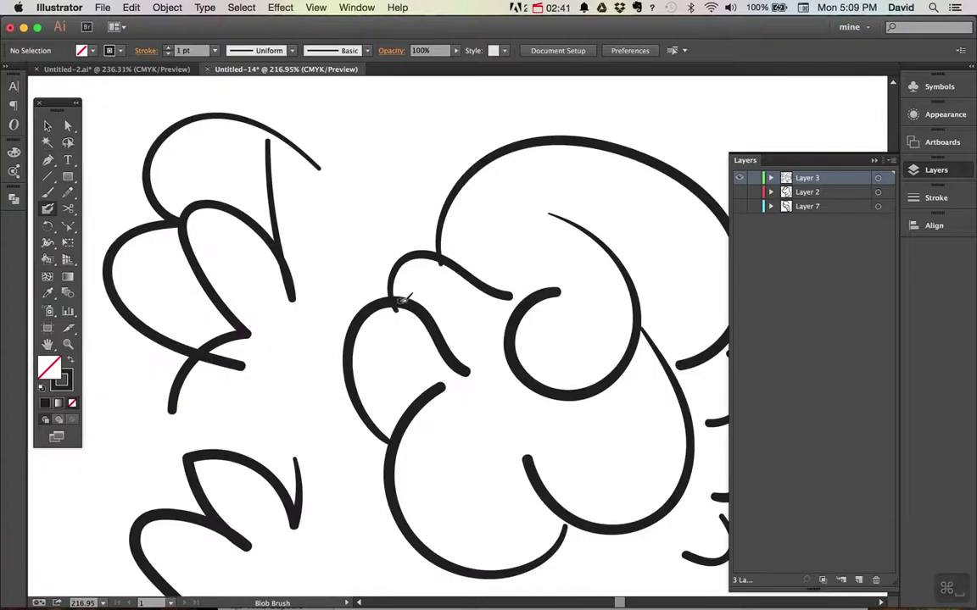
pyautogui.press('v')
pyautogui.click(455, 259)
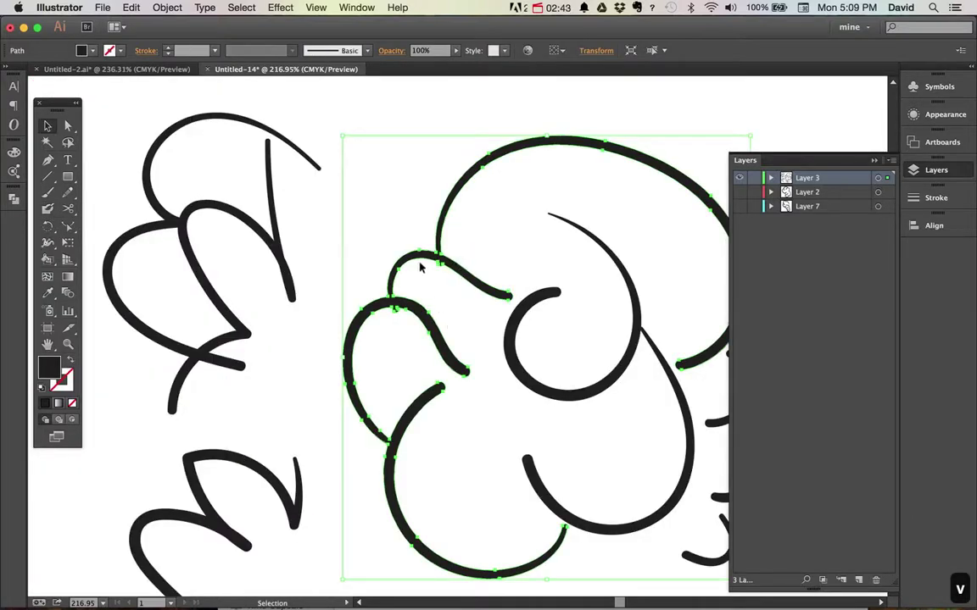
pyautogui.press('a')
pyautogui.press('super+0')
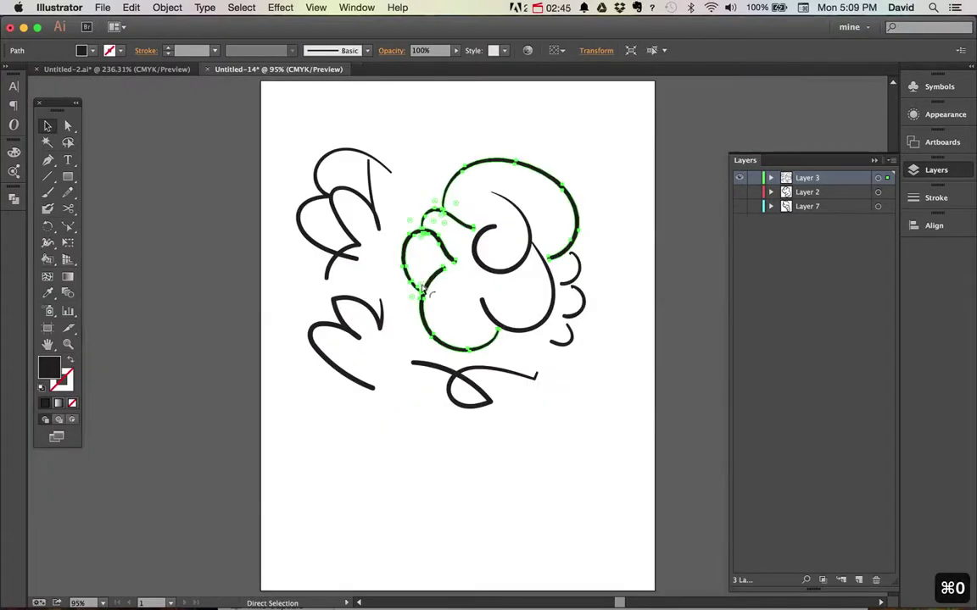
pyautogui.press('space')
pyautogui.moveTo(448, 311); pyautogui.dragTo(287, 351)
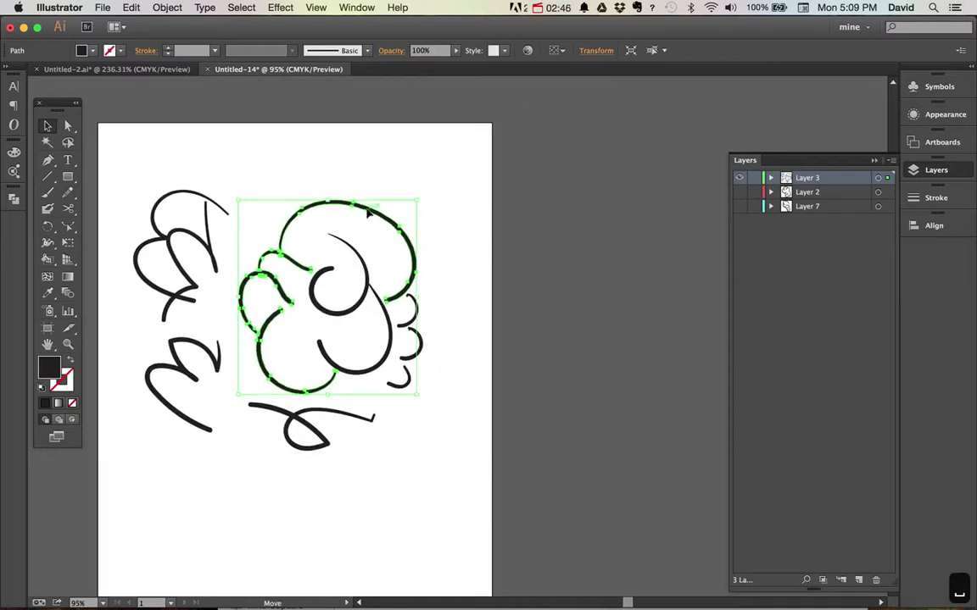
pyautogui.moveTo(368, 212)
pyautogui.mouseDown()
pyautogui.moveTo(522, 240)
pyautogui.moveTo(641, 192)
pyautogui.moveTo(634, 195)
pyautogui.mouseUp()
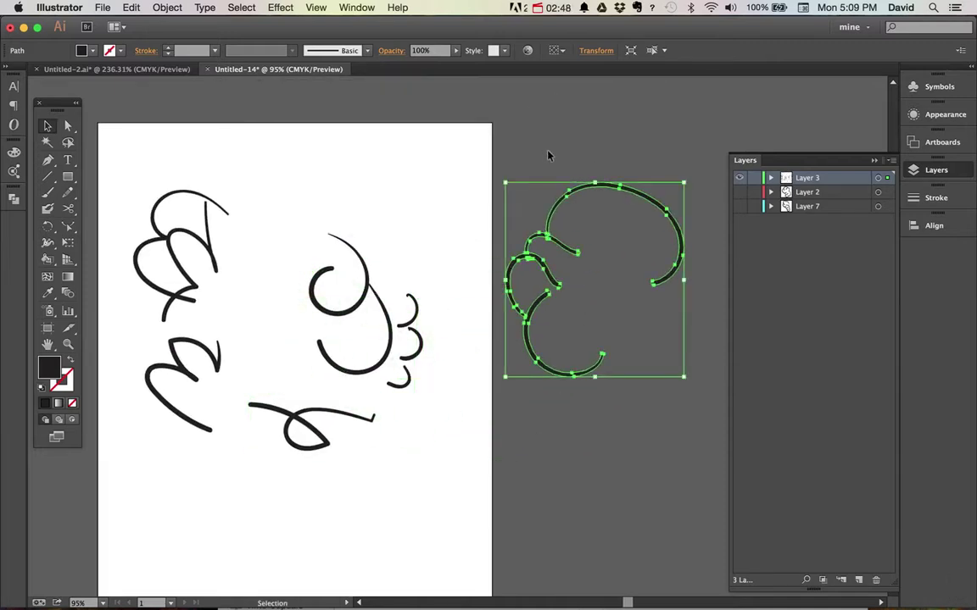
# Apply a bright green stroke to the cloud outline placed beside the artboard.
pyautogui.click(547, 156)
pyautogui.press('super+space')
pyautogui.moveTo(486, 211); pyautogui.dragTo(610, 363)
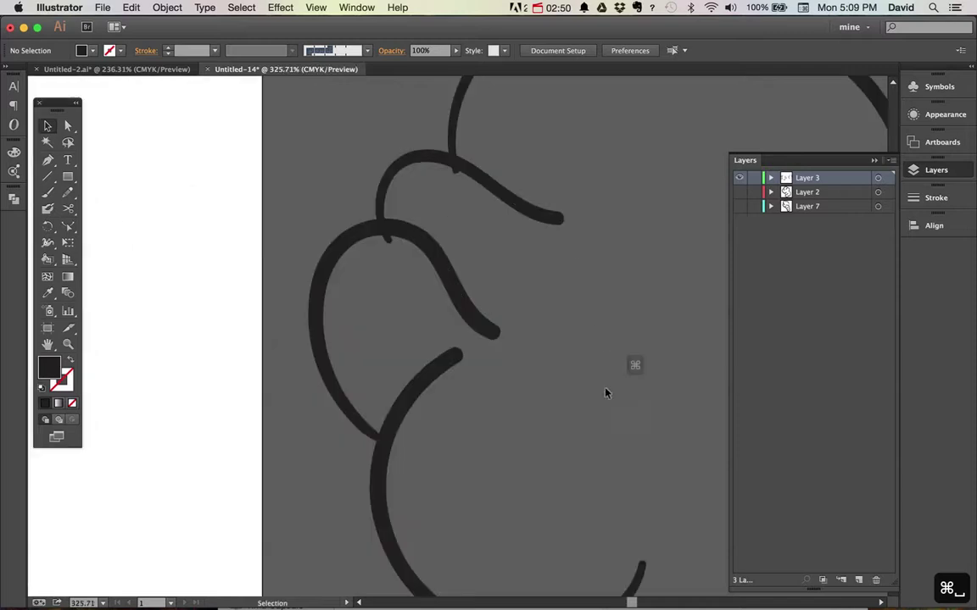
pyautogui.press('super+a')
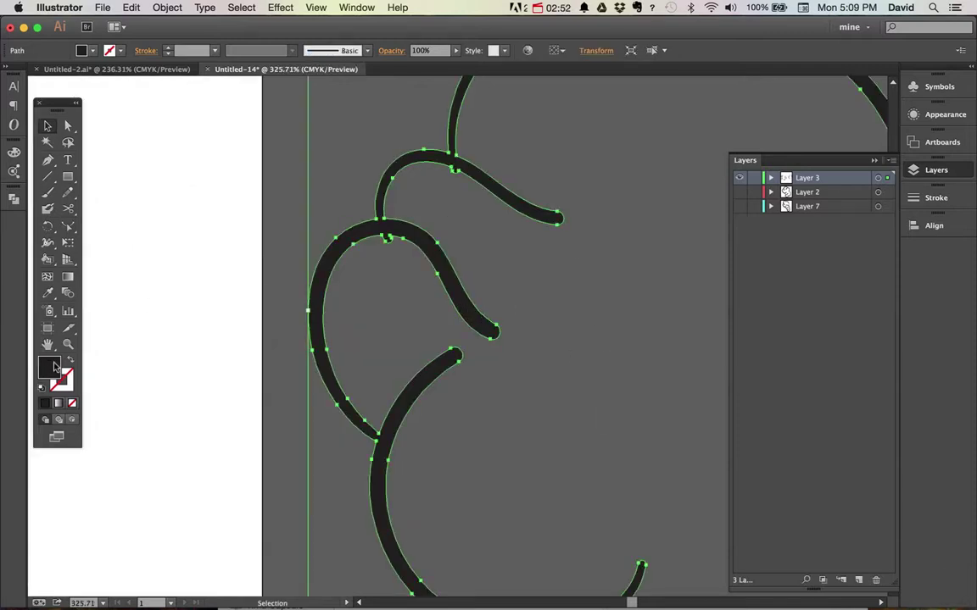
pyautogui.click(67, 380)
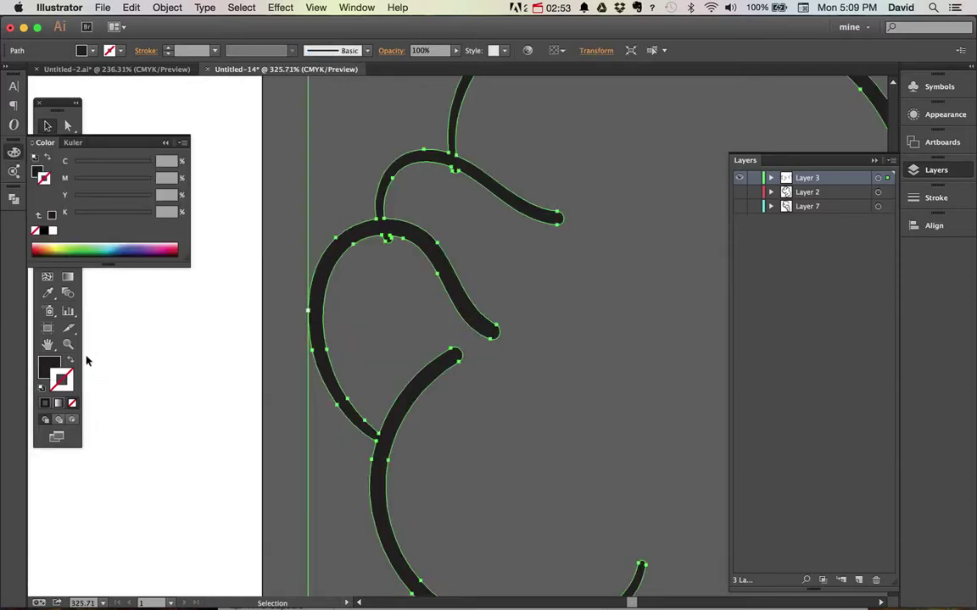
pyautogui.click(89, 248)
pyautogui.click(151, 354)
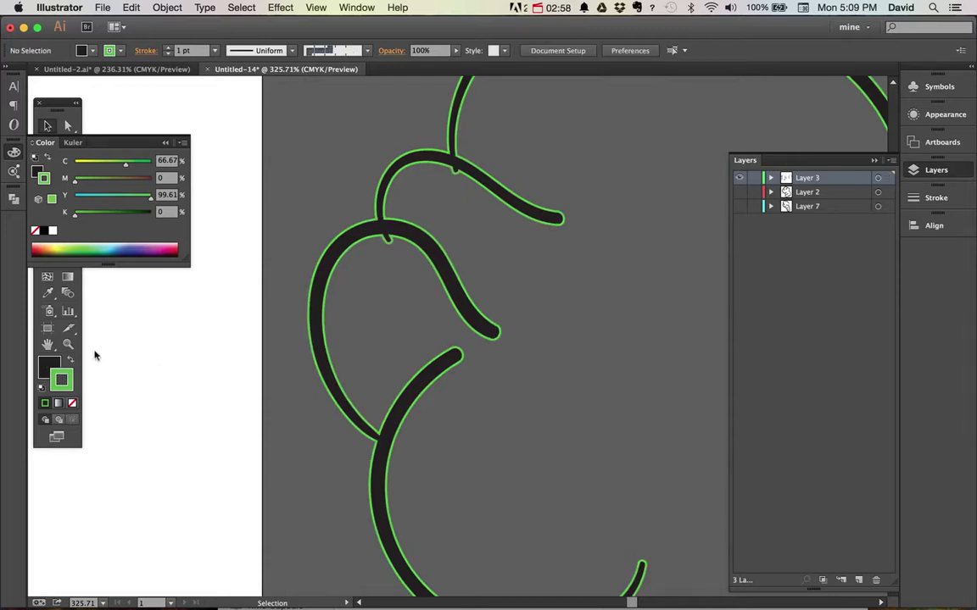
# Change the fill of the same cloud outline to teal green.
pyautogui.press('super+a')
pyautogui.press('x')
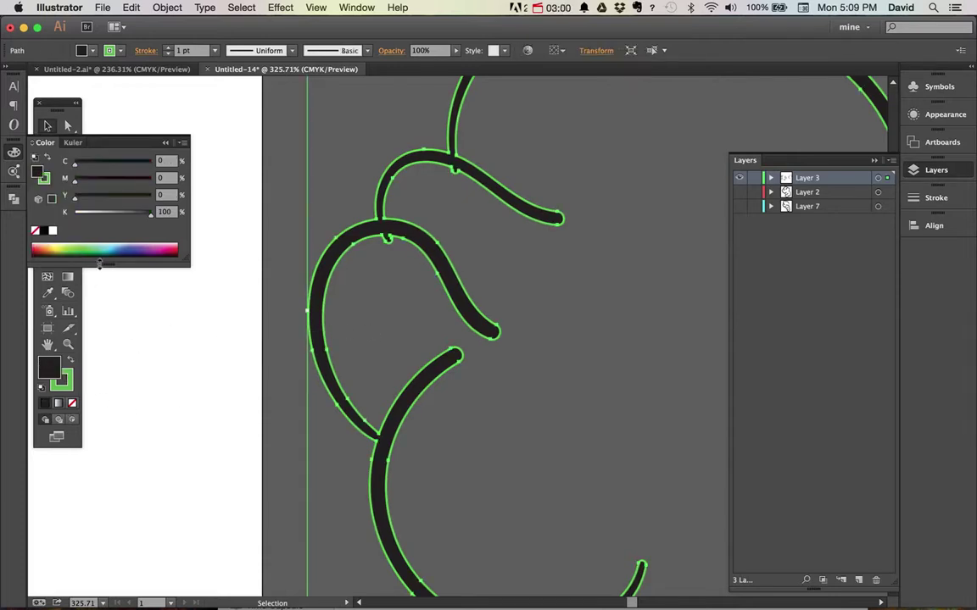
pyautogui.click(99, 245)
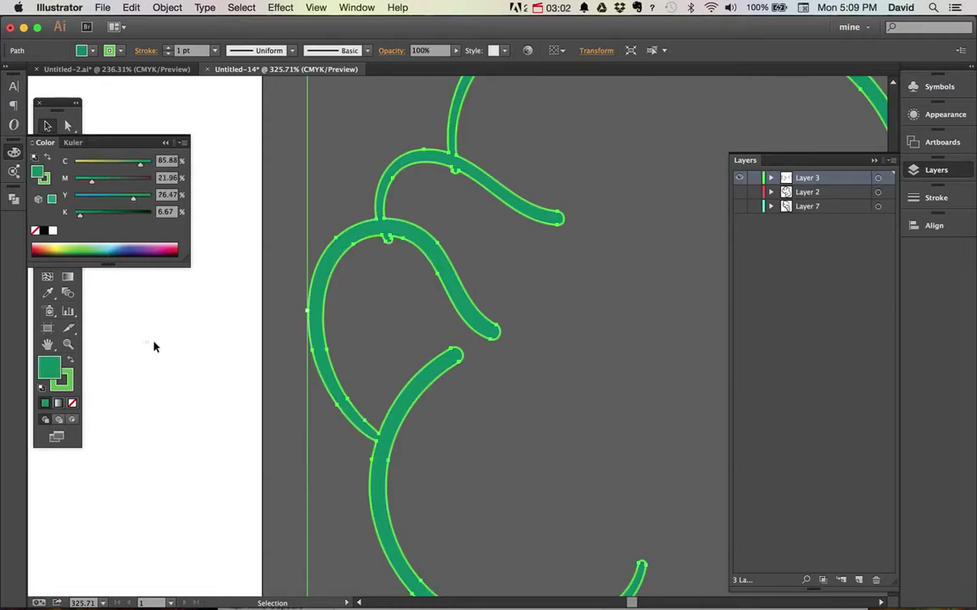
pyautogui.click(154, 339)
# Move the green cloud outline back onto the artboard, over the black curls.
pyautogui.press('super+minus')
pyautogui.press('super+minus')
pyautogui.press('super+minus')
pyautogui.press('super+minus')
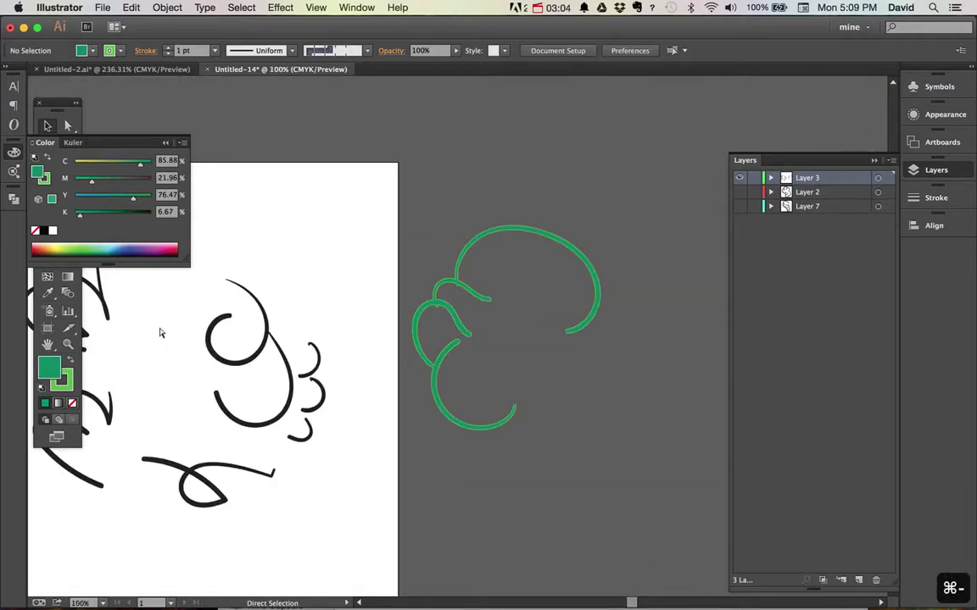
pyautogui.moveTo(484, 235)
pyautogui.mouseDown()
pyautogui.moveTo(190, 257)
pyautogui.moveTo(203, 244)
pyautogui.moveTo(231, 244)
pyautogui.mouseUp()
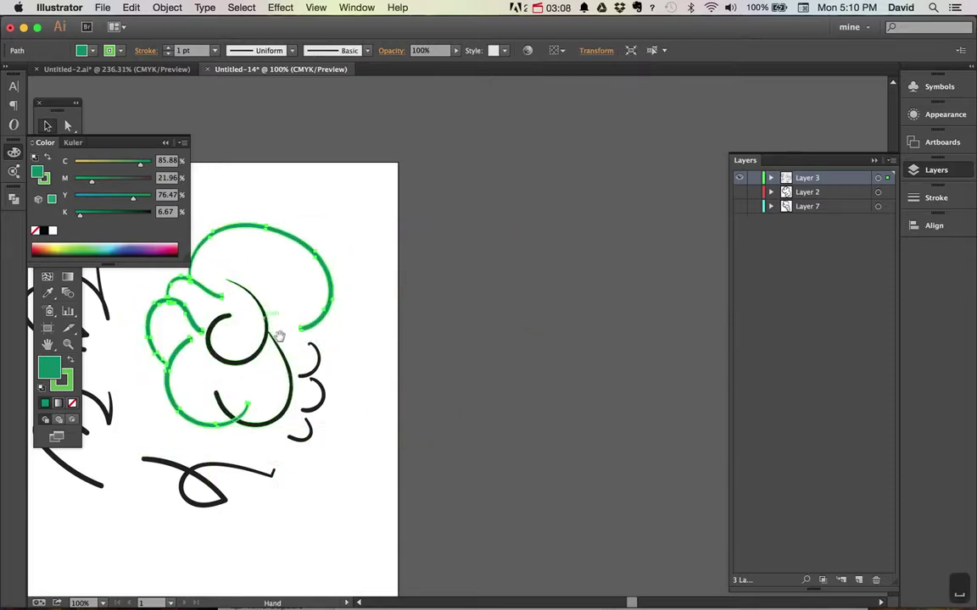
pyautogui.moveTo(279, 337); pyautogui.dragTo(456, 383)
pyautogui.click(288, 243)
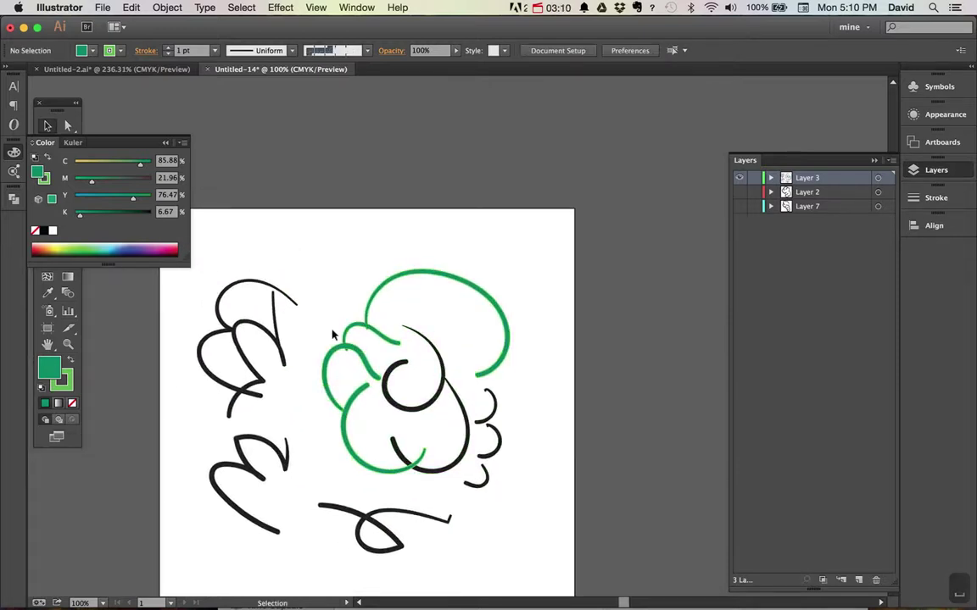
# Remove the small stub inside the green outline's left lobe by deleting its anchor points, smoothing the inner edge.
pyautogui.moveTo(293, 331); pyautogui.dragTo(420, 411)
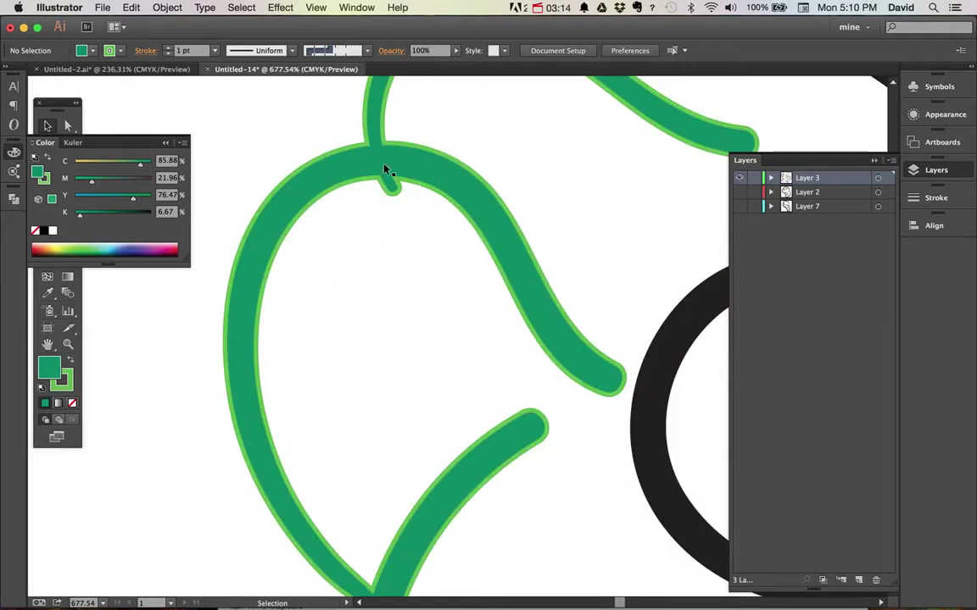
pyautogui.press('a')
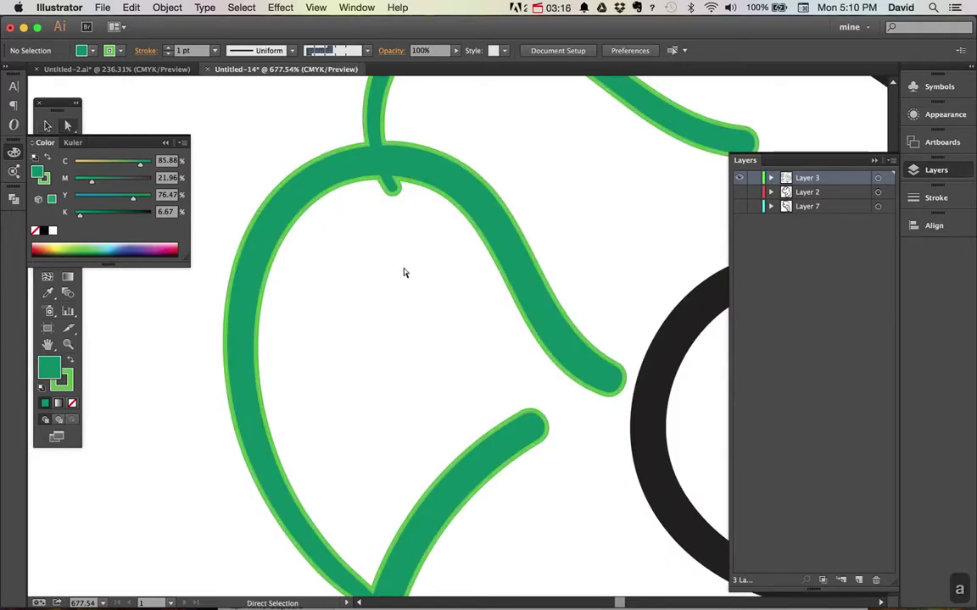
pyautogui.moveTo(414, 226); pyautogui.dragTo(373, 192)
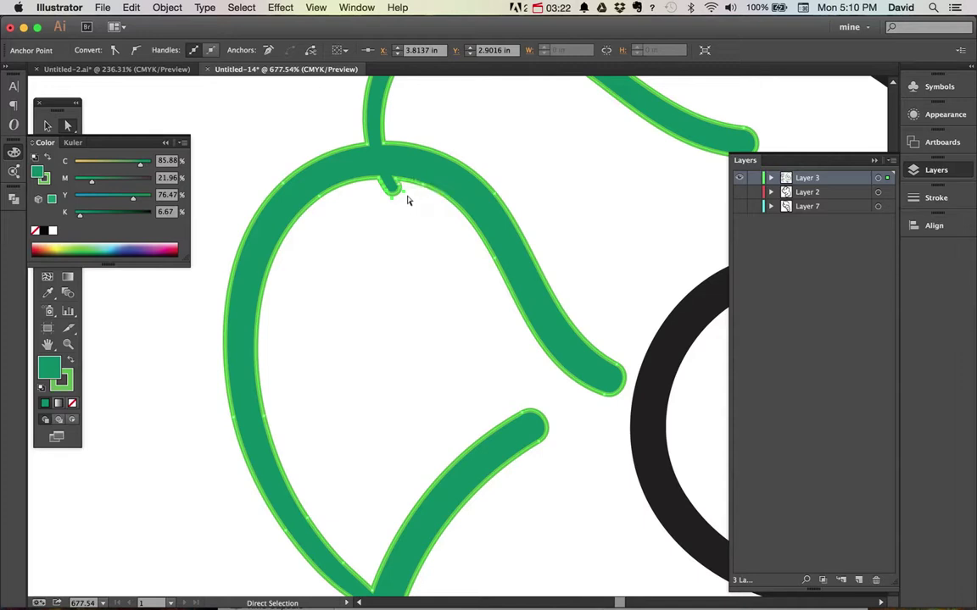
pyautogui.press('super+space')
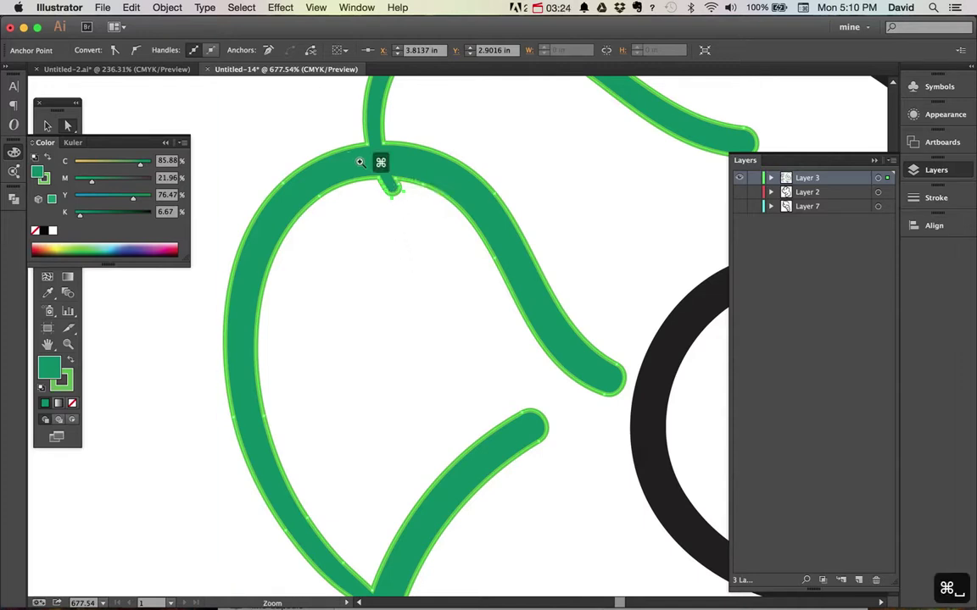
pyautogui.moveTo(356, 181); pyautogui.dragTo(479, 246)
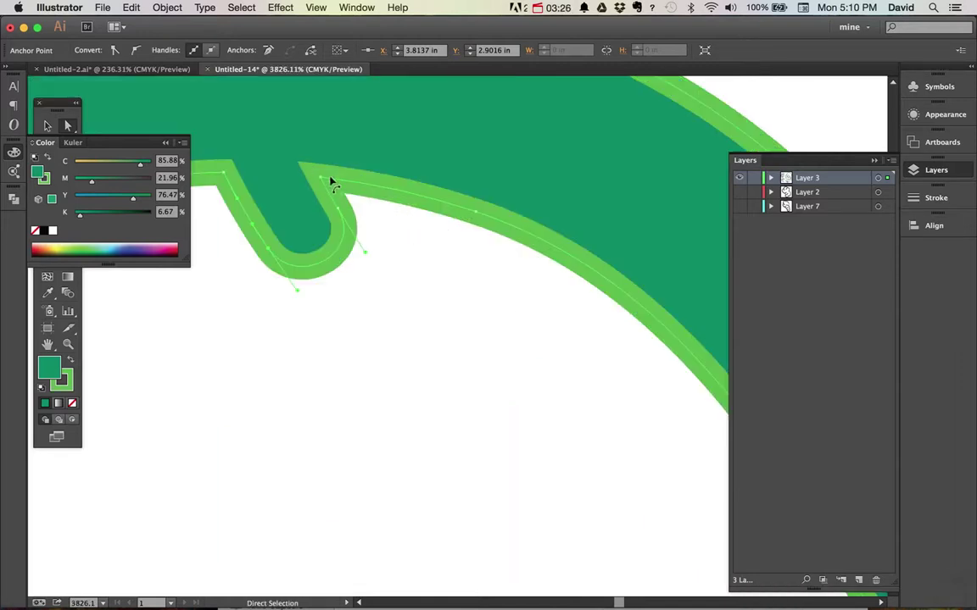
pyautogui.press('p')
pyautogui.click(321, 178)
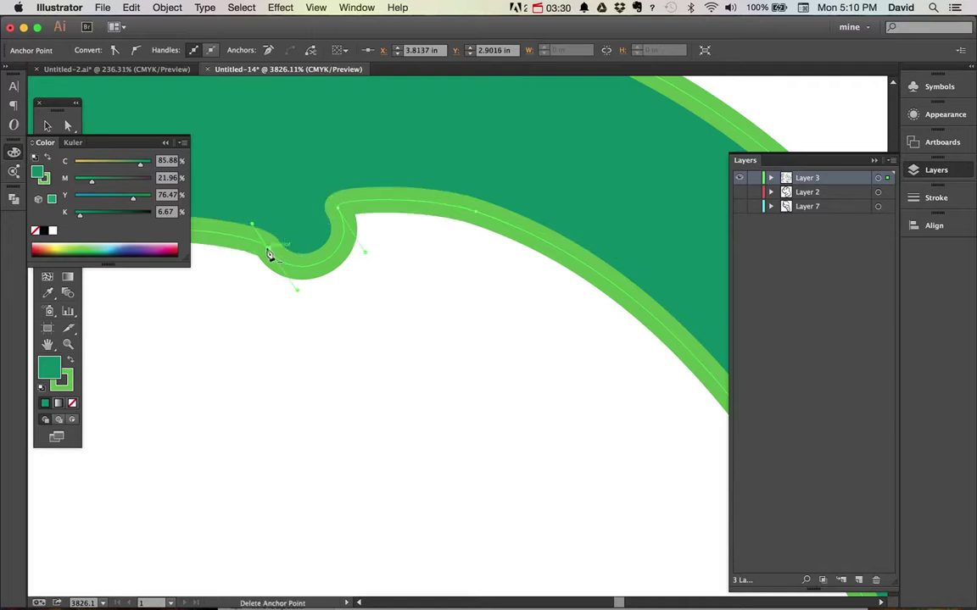
pyautogui.click(276, 249)
pyautogui.click(341, 212)
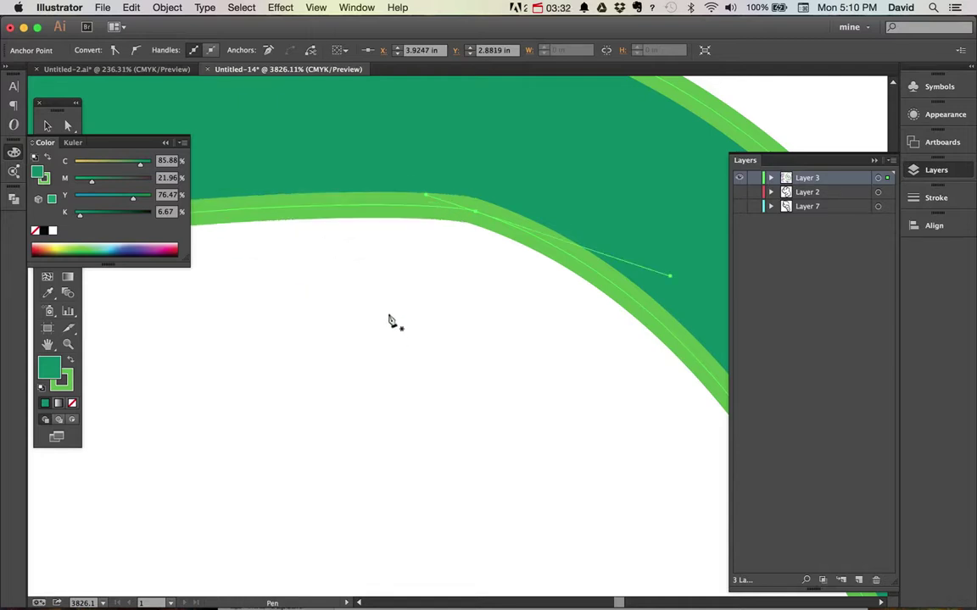
pyautogui.press('super+0')
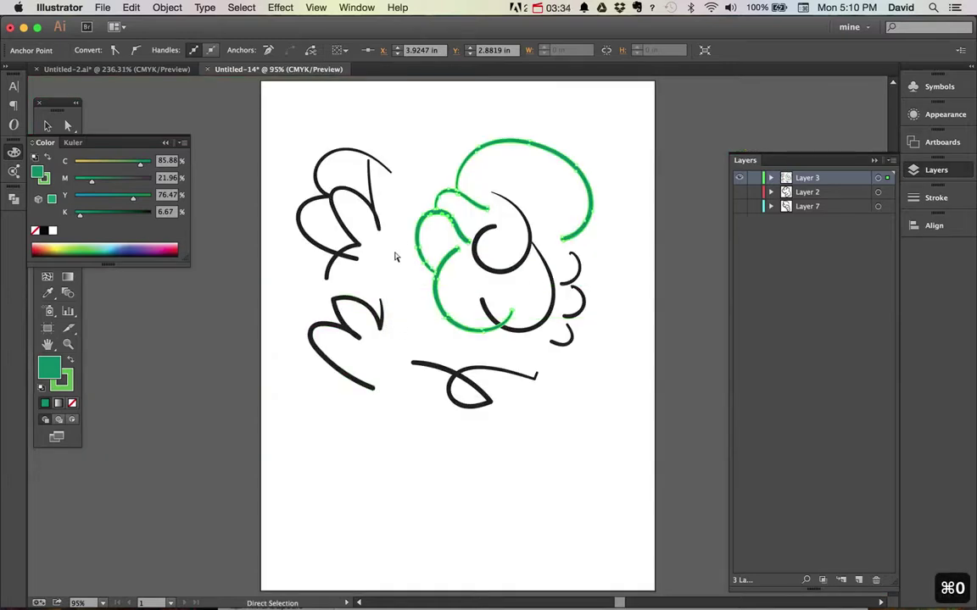
pyautogui.keyDown('super'); pyautogui.click(397, 258); pyautogui.keyUp('super')
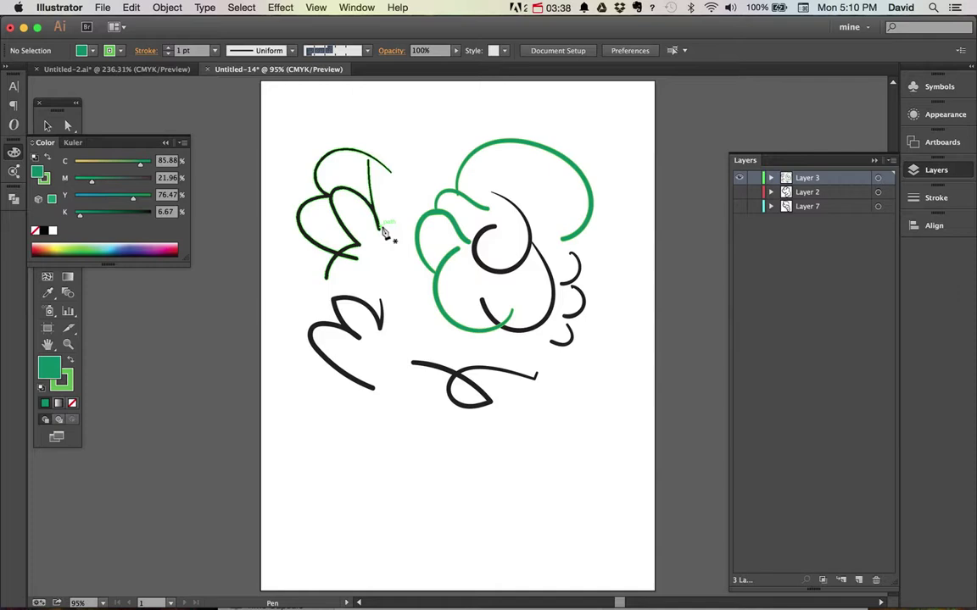
# Delete all the artwork on Layer 3.
pyautogui.press('v')
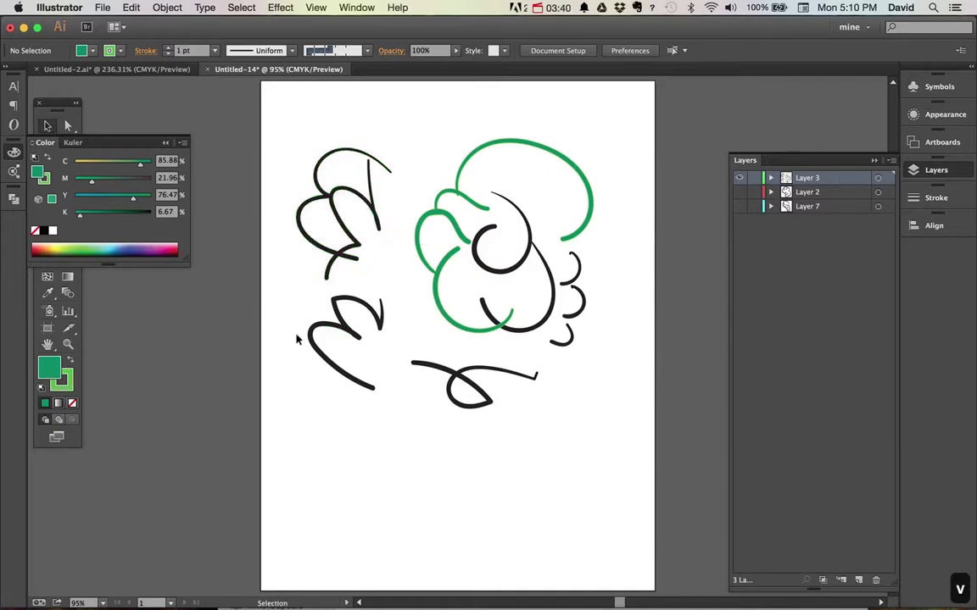
pyautogui.click(15, 153)
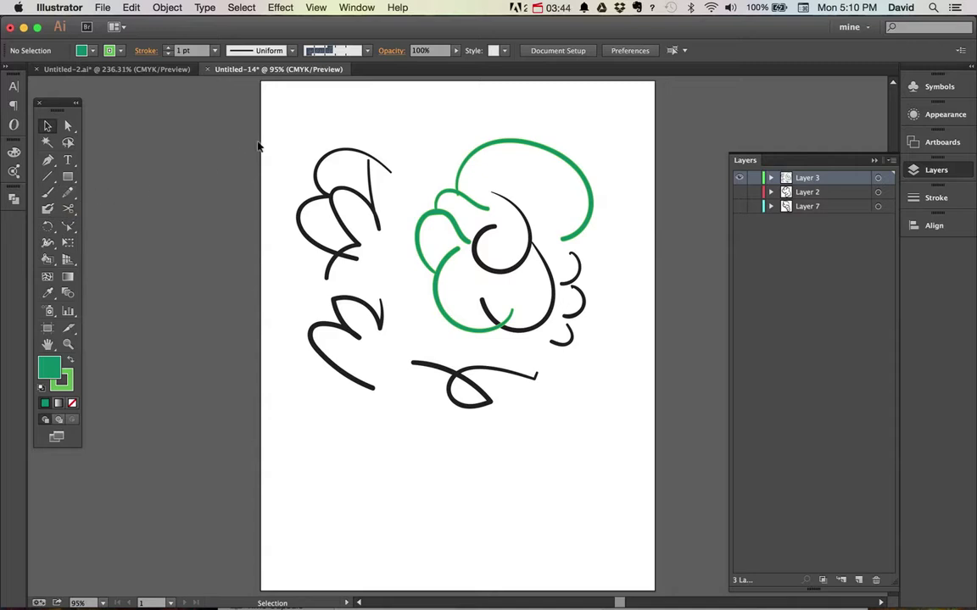
pyautogui.moveTo(283, 140); pyautogui.dragTo(633, 474)
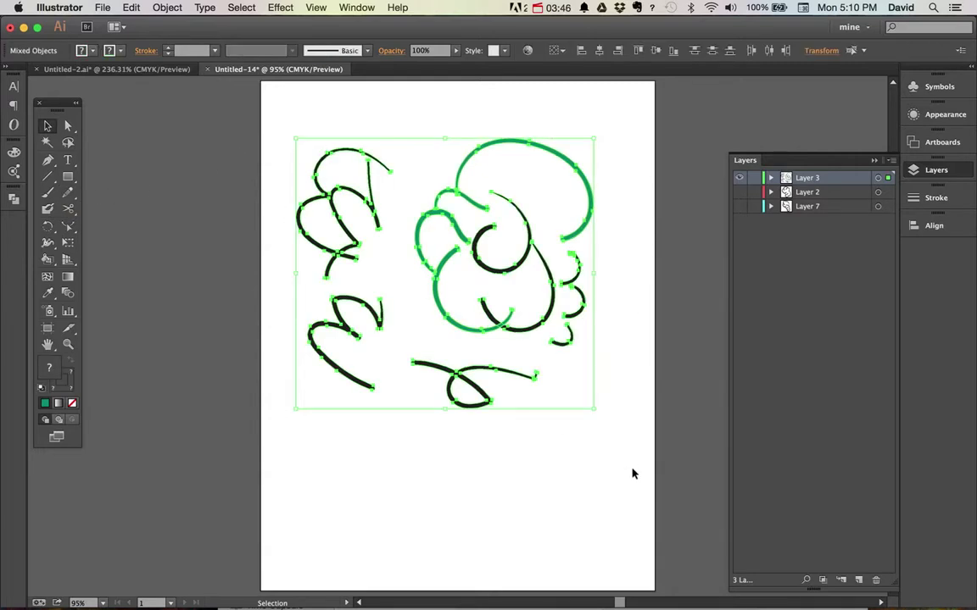
pyautogui.press('BackSpace')
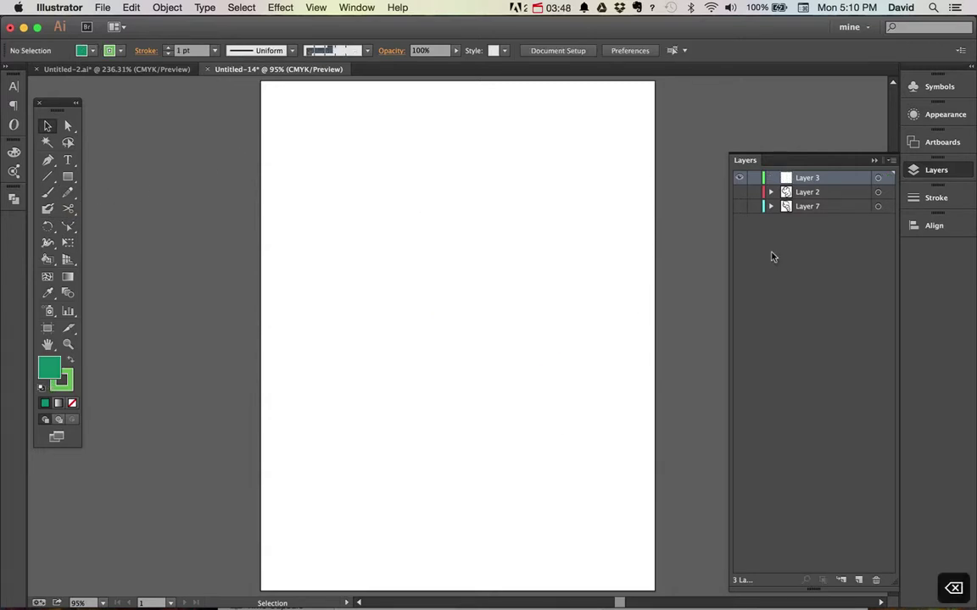
# Show Layer 2, hide Layer 3, and select the thick black cloud outline.
pyautogui.click(739, 193)
pyautogui.click(795, 194)
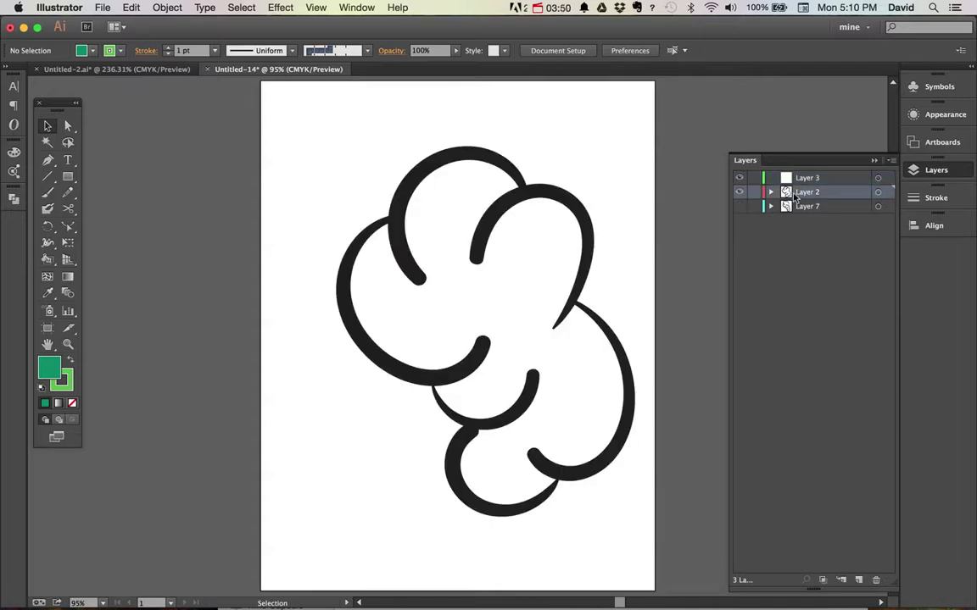
pyautogui.click(811, 207)
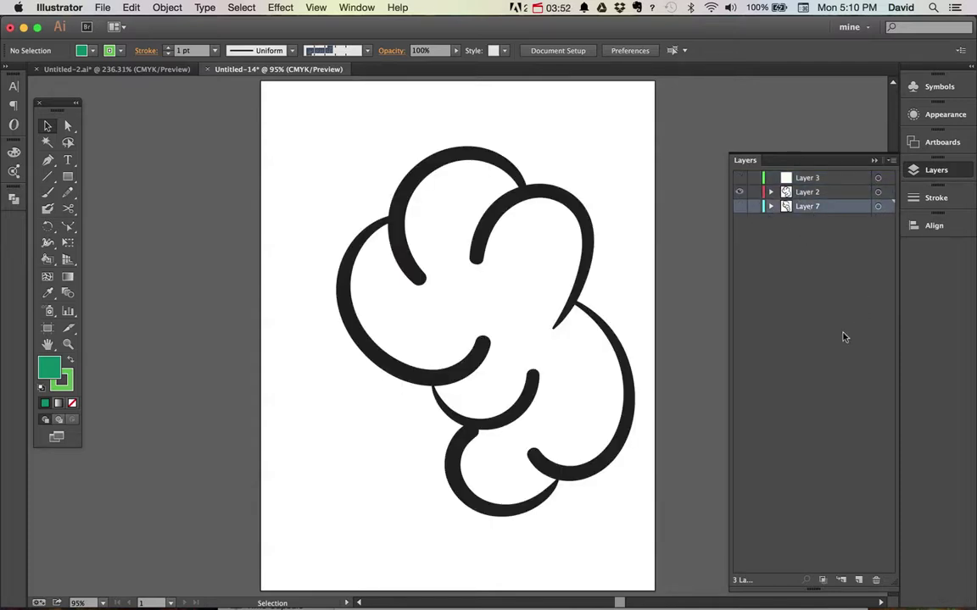
pyautogui.click(402, 212)
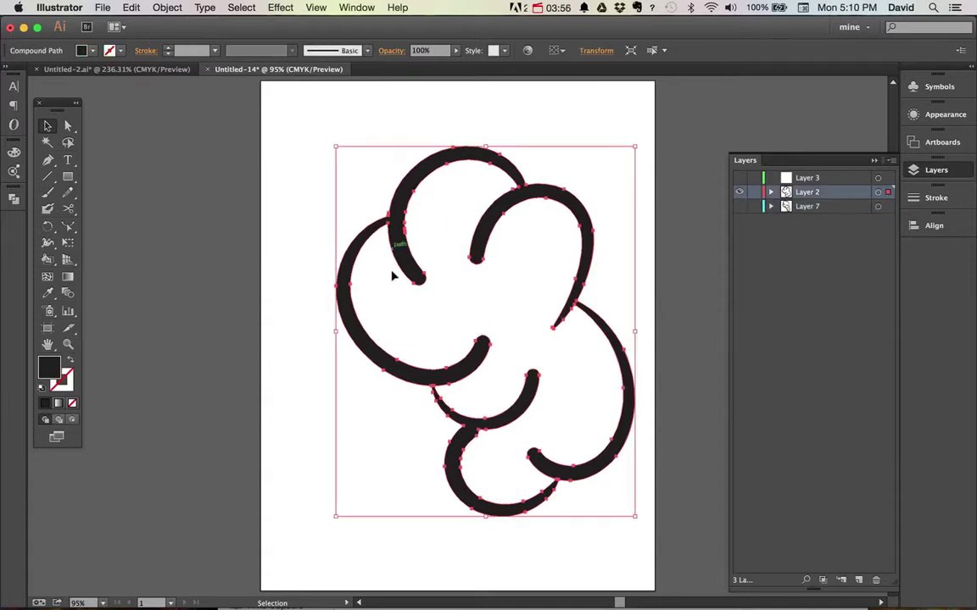
# Add a new layer between Layer 2 and Layer 7, and lock Layer 2.
pyautogui.click(830, 209)
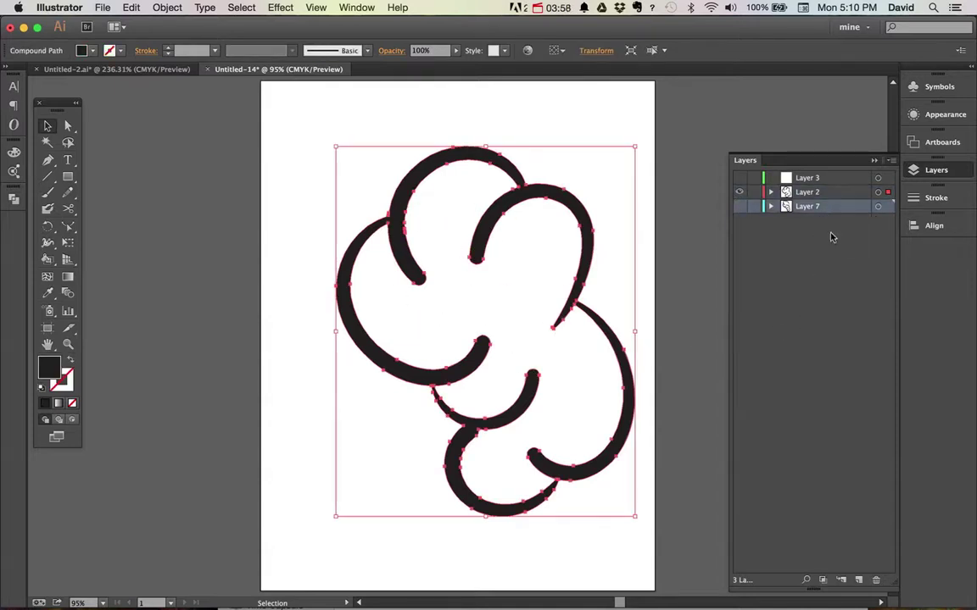
pyautogui.click(859, 580)
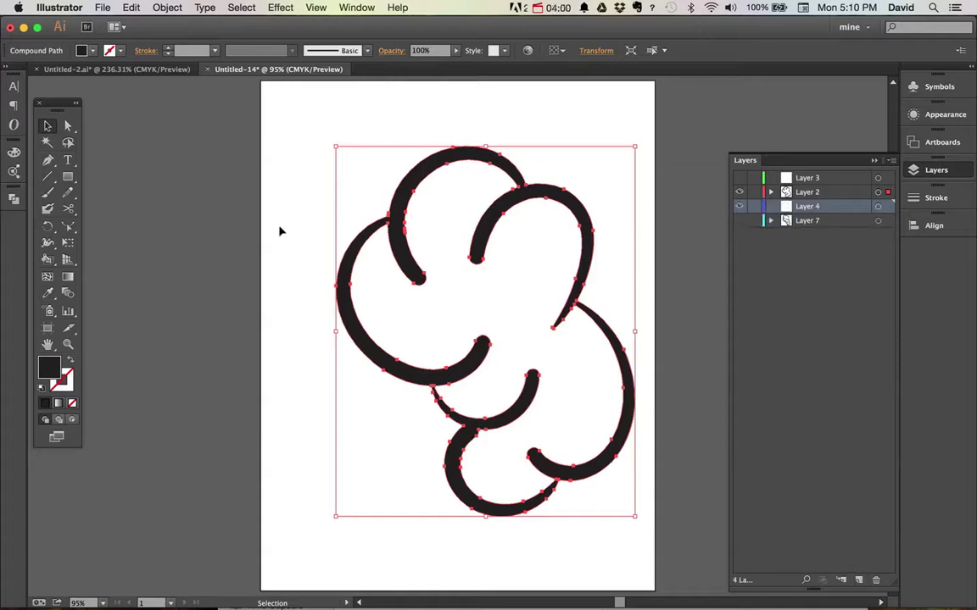
pyautogui.click(755, 193)
pyautogui.click(810, 194)
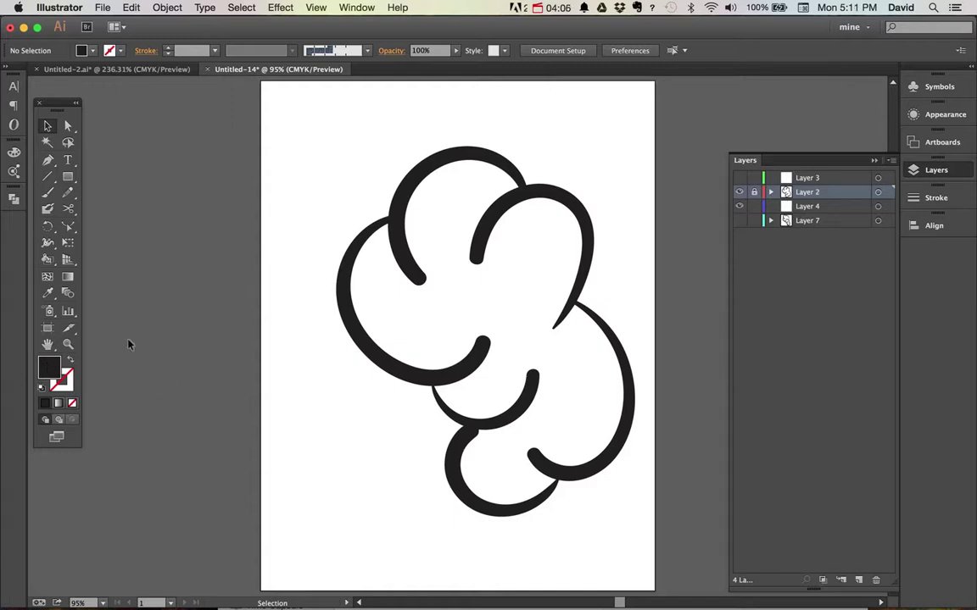
# Set the fill to a light purple and switch to the Blob Brush.
pyautogui.doubleClick(49, 369)
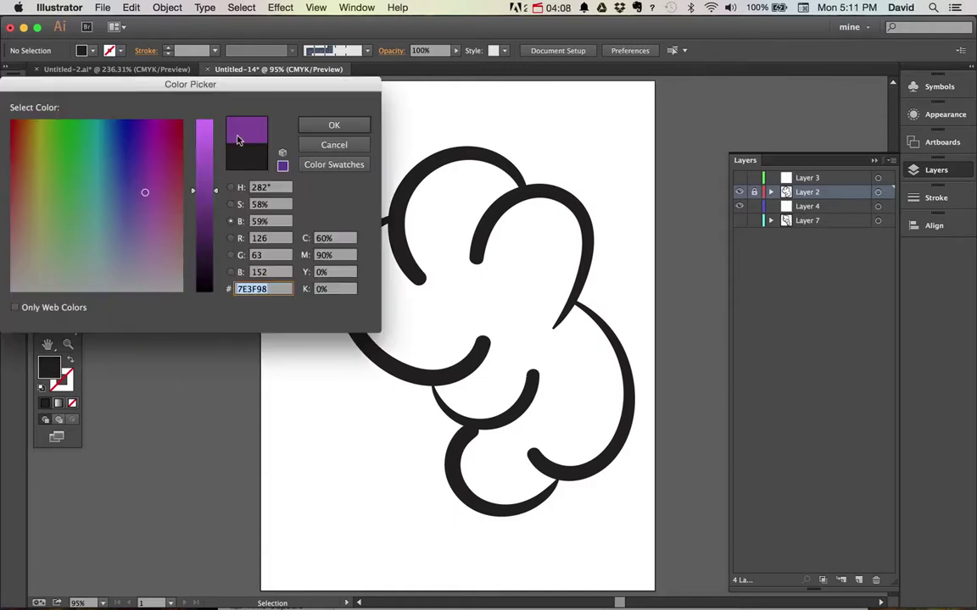
pyautogui.click(209, 136)
pyautogui.click(334, 125)
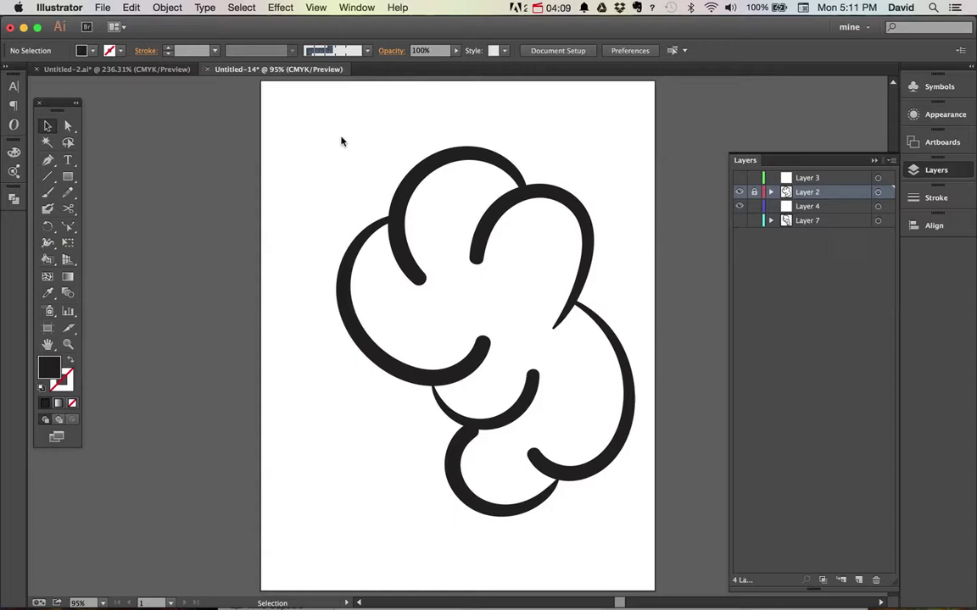
pyautogui.click(47, 211)
pyautogui.press(']')
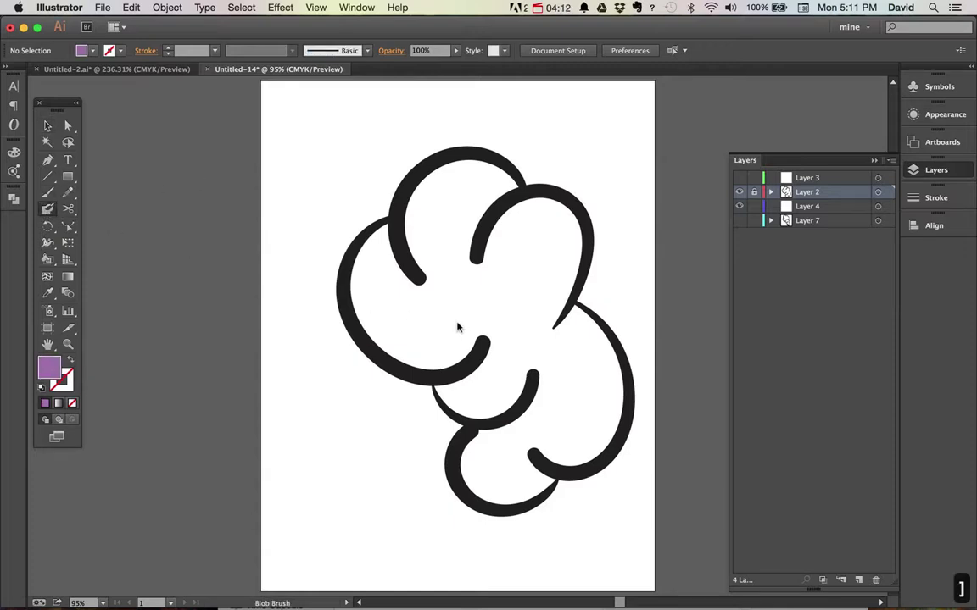
# On Layer 4, enlarge the Blob Brush and paint the whole inside of the cloud purple beneath its black outline.
pyautogui.click(801, 206)
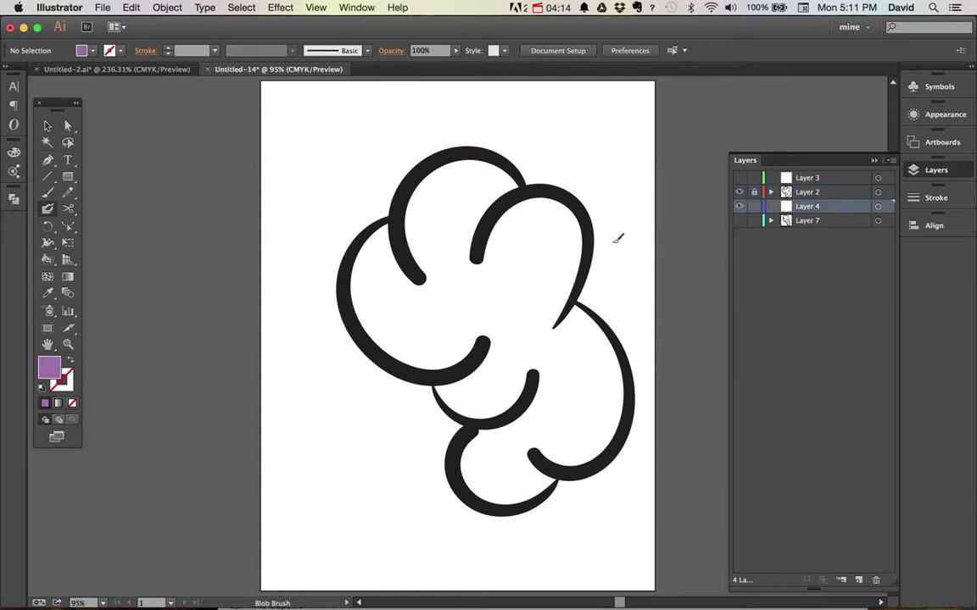
pyautogui.press(']')
pyautogui.press(']')
pyautogui.press(']')
pyautogui.press(']')
pyautogui.press(']')
pyautogui.press(']')
pyautogui.press(']')
pyautogui.moveTo(538, 317)
pyautogui.mouseDown()
pyautogui.moveTo(570, 275)
pyautogui.moveTo(567, 249)
pyautogui.moveTo(538, 214)
pyautogui.moveTo(503, 281)
pyautogui.moveTo(505, 261)
pyautogui.moveTo(435, 343)
pyautogui.moveTo(388, 314)
pyautogui.moveTo(386, 261)
pyautogui.moveTo(421, 276)
pyautogui.moveTo(429, 217)
pyautogui.moveTo(501, 194)
pyautogui.moveTo(468, 182)
pyautogui.moveTo(446, 206)
pyautogui.moveTo(465, 259)
pyautogui.moveTo(533, 294)
pyautogui.moveTo(586, 366)
pyautogui.moveTo(589, 399)
pyautogui.moveTo(569, 428)
pyautogui.moveTo(594, 420)
pyautogui.moveTo(605, 383)
pyautogui.moveTo(574, 438)
pyautogui.moveTo(522, 468)
pyautogui.moveTo(492, 454)
pyautogui.moveTo(547, 413)
pyautogui.moveTo(546, 397)
pyautogui.moveTo(495, 406)
pyautogui.moveTo(481, 393)
pyautogui.moveTo(518, 365)
pyautogui.moveTo(499, 336)
pyautogui.mouseUp()
pyautogui.moveTo(592, 360)
pyautogui.mouseDown()
pyautogui.moveTo(527, 415)
pyautogui.moveTo(514, 487)
pyautogui.mouseUp()
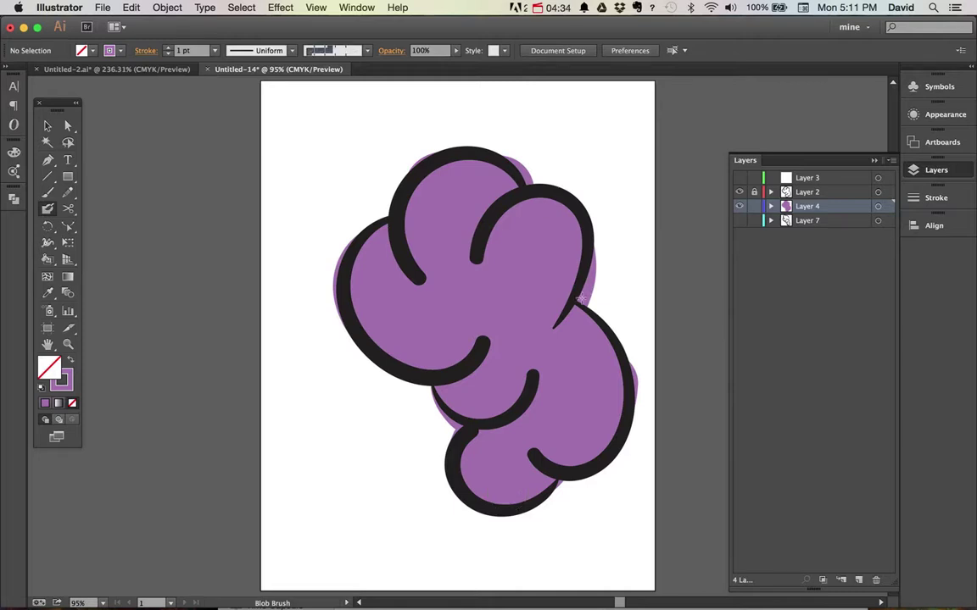
# Erase the purple paint that spills past the cloud's black outline on its right, lower-left, left and upper edges.
pyautogui.moveTo(582, 296)
pyautogui.mouseDown()
pyautogui.moveTo(595, 256)
pyautogui.moveTo(582, 291)
pyautogui.moveTo(595, 285)
pyautogui.mouseUp()
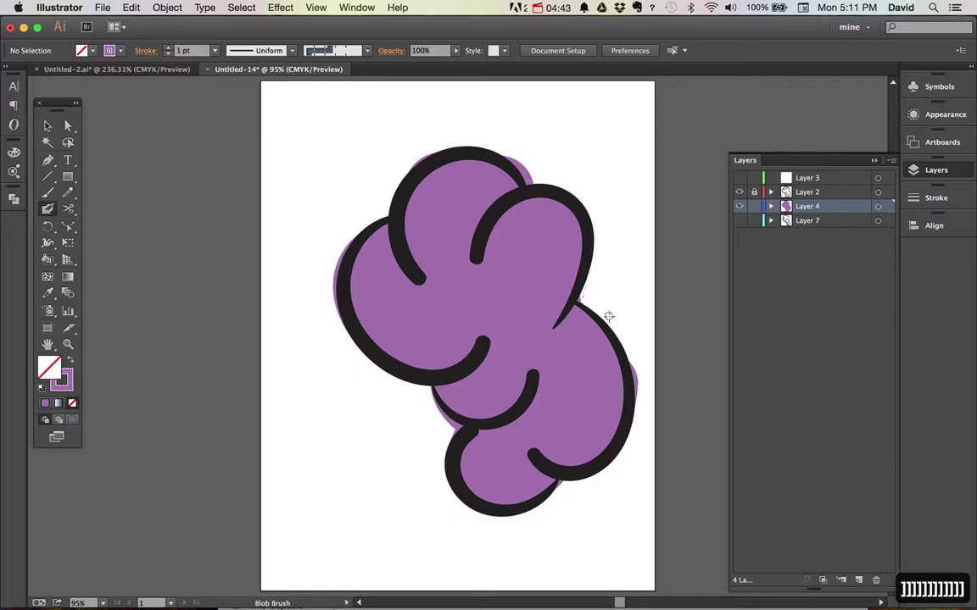
pyautogui.moveTo(580, 295)
pyautogui.mouseDown()
pyautogui.moveTo(589, 287)
pyautogui.moveTo(627, 343)
pyautogui.moveTo(638, 384)
pyautogui.moveTo(648, 384)
pyautogui.moveTo(643, 428)
pyautogui.mouseUp()
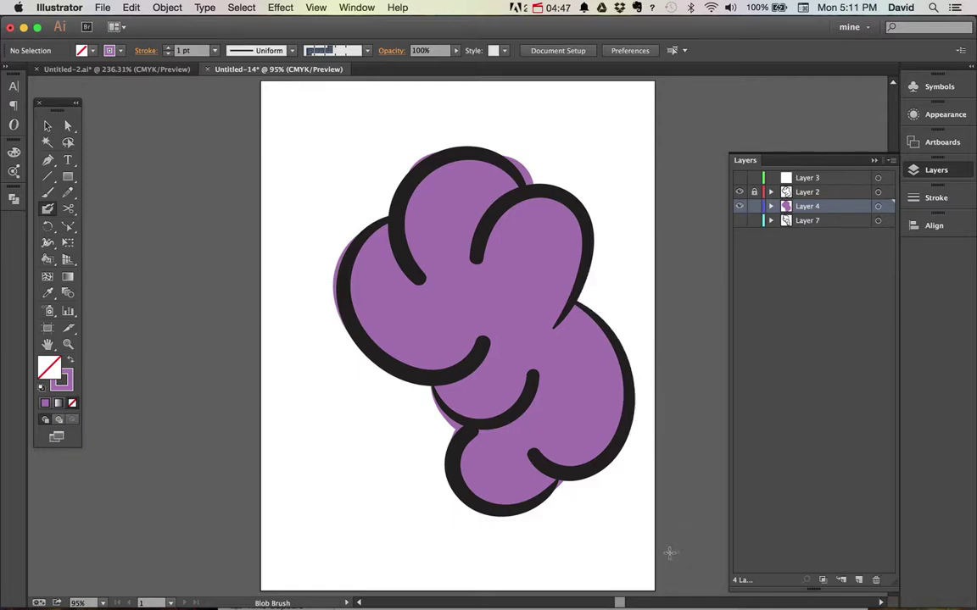
pyautogui.moveTo(459, 432)
pyautogui.mouseDown()
pyautogui.moveTo(437, 400)
pyautogui.moveTo(443, 420)
pyautogui.moveTo(430, 422)
pyautogui.mouseUp()
pyautogui.moveTo(335, 295); pyautogui.dragTo(340, 246)
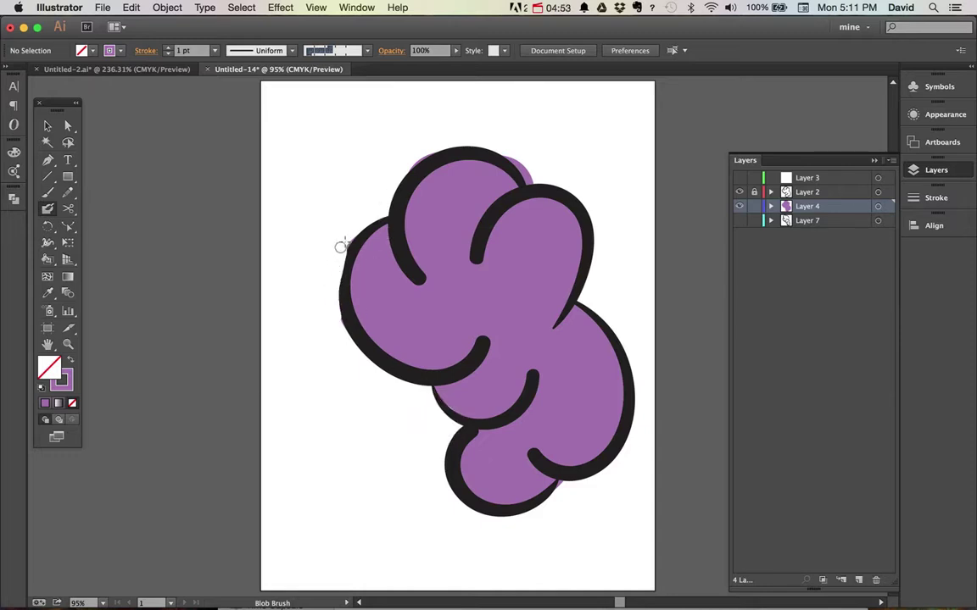
pyautogui.moveTo(520, 164); pyautogui.dragTo(494, 144)
pyautogui.moveTo(411, 175); pyautogui.dragTo(429, 149)
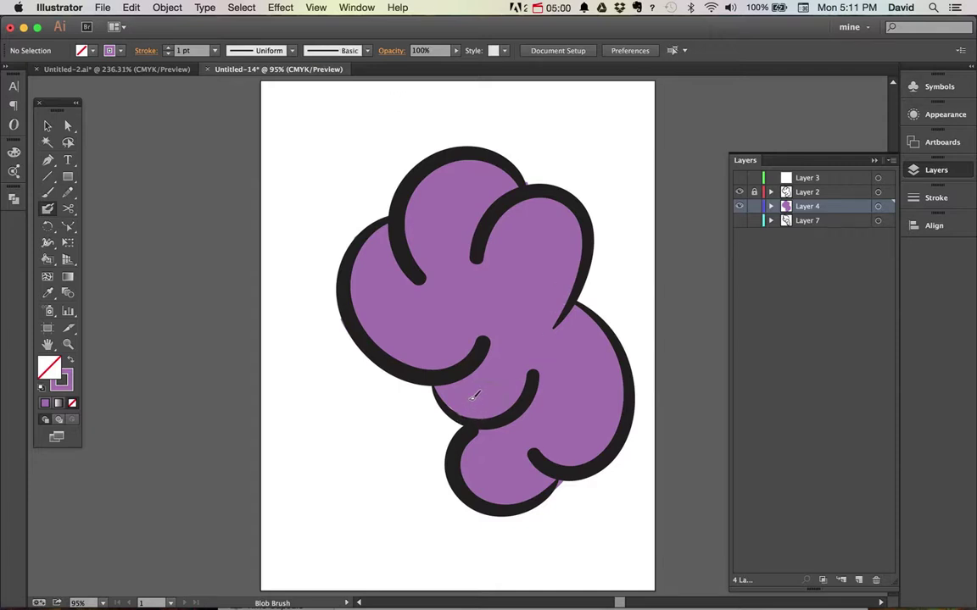
pyautogui.moveTo(474, 396); pyautogui.dragTo(468, 395)
# Set the stroke color to a darker purple (C 50.43, M 75.72, Y 0, K 0) and add a new layer directly above Layer 4.
pyautogui.doubleClick(65, 386)
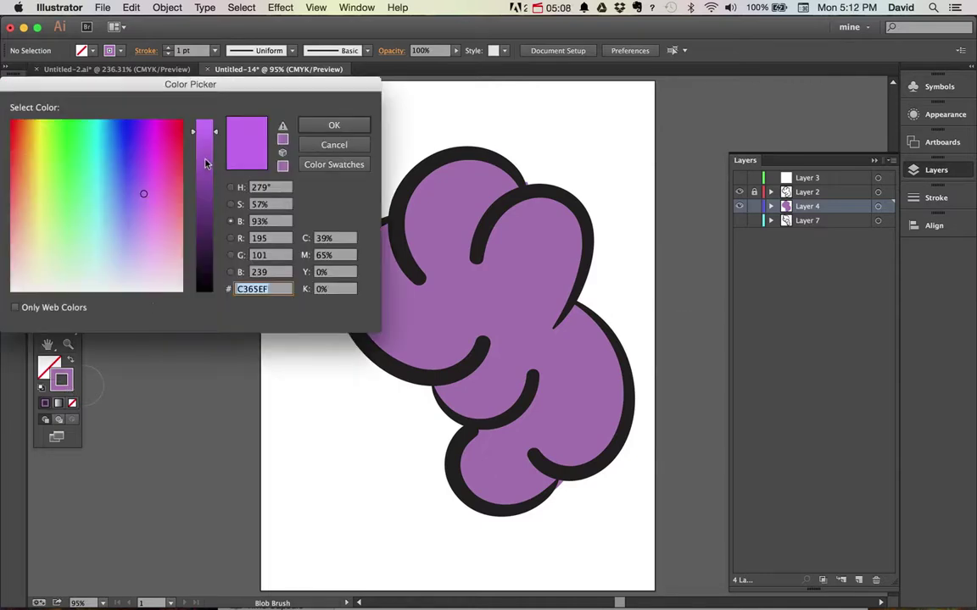
pyautogui.click(205, 163)
pyautogui.click(334, 125)
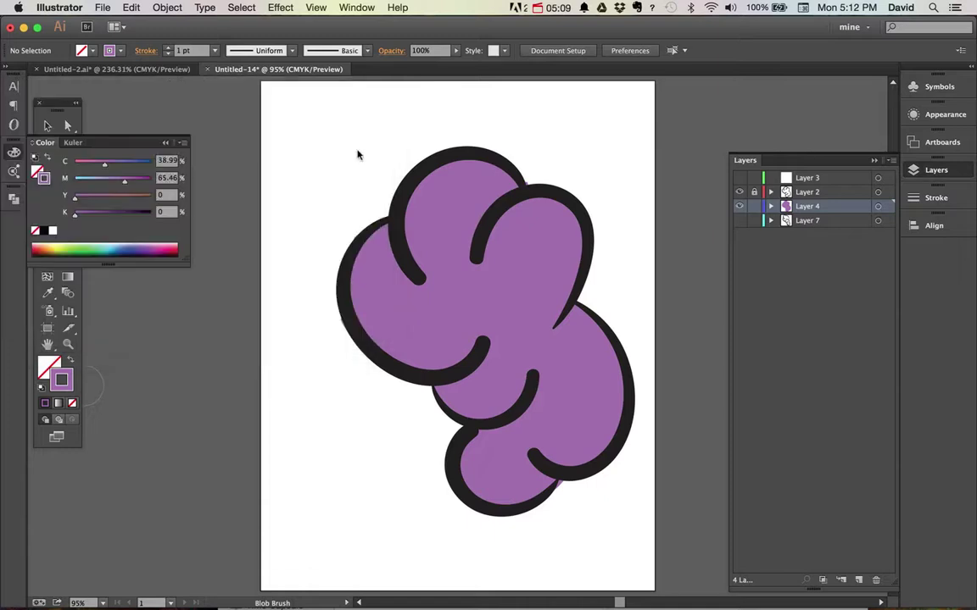
pyautogui.click(857, 579)
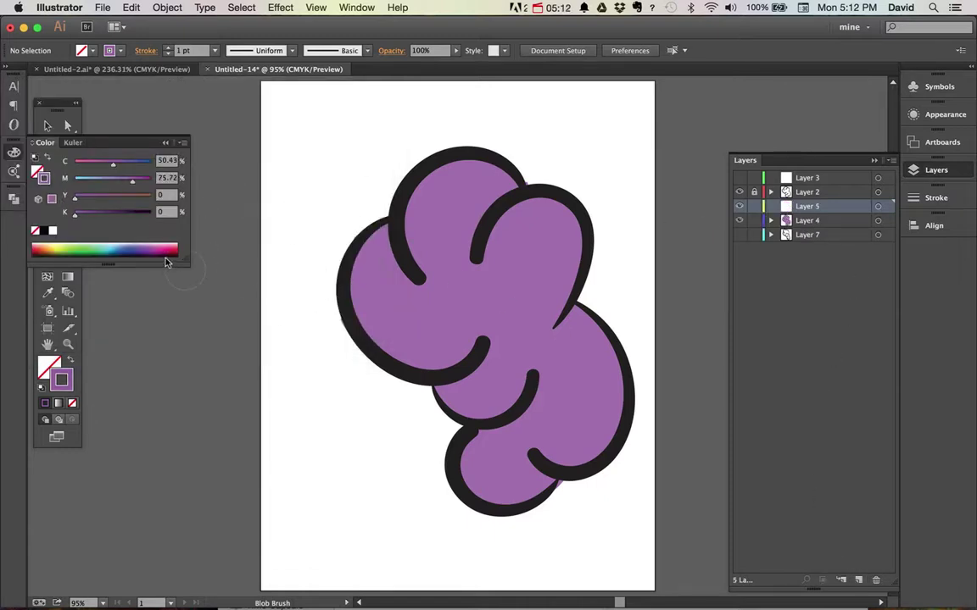
# Shrink the Blob Brush and paint darker purple shading on Layer 5 along the inner edges of the upper-right and lower-right cloud lobes.
pyautogui.press('[')
pyautogui.press('[')
pyautogui.press('[')
pyautogui.press('[')
pyautogui.press('[')
pyautogui.press('[')
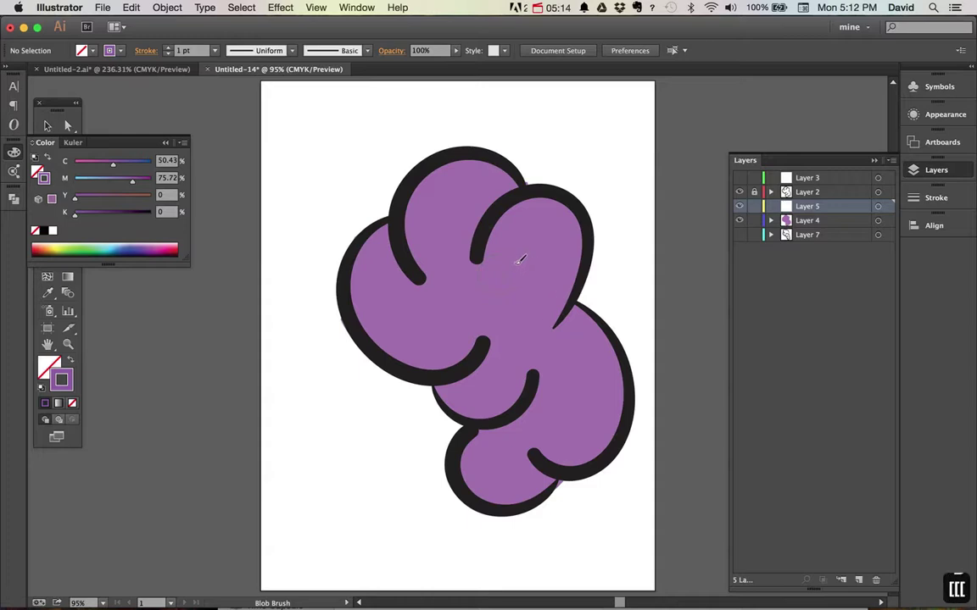
pyautogui.press('[')
pyautogui.press('[')
pyautogui.press('[')
pyautogui.press('[')
pyautogui.press('[')
pyautogui.press('[')
pyautogui.press('[')
pyautogui.press('[')
pyautogui.press('[')
pyautogui.press('[')
pyautogui.press('[')
pyautogui.press('[')
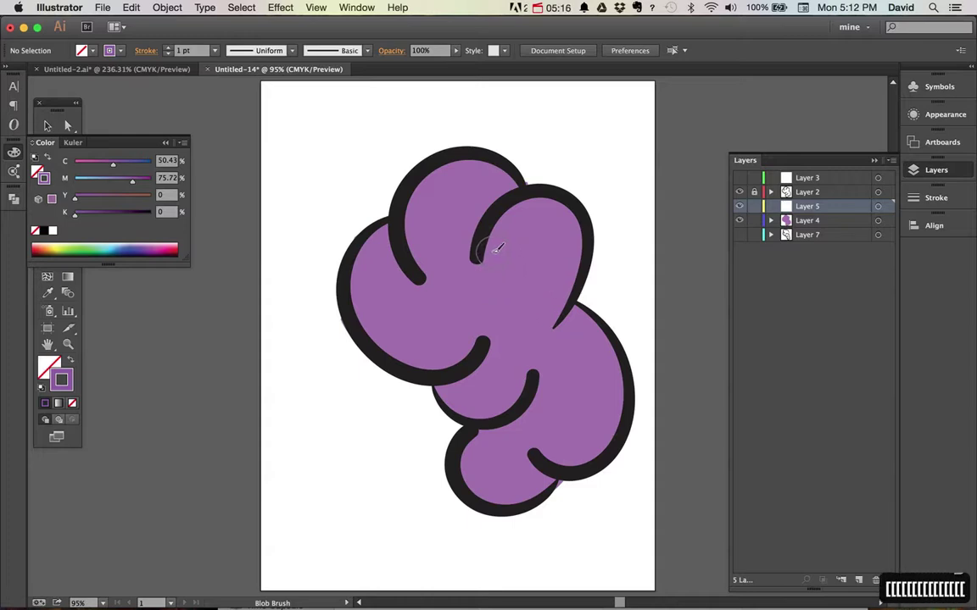
pyautogui.moveTo(480, 253)
pyautogui.mouseDown()
pyautogui.moveTo(519, 211)
pyautogui.moveTo(569, 217)
pyautogui.moveTo(566, 269)
pyautogui.mouseUp()
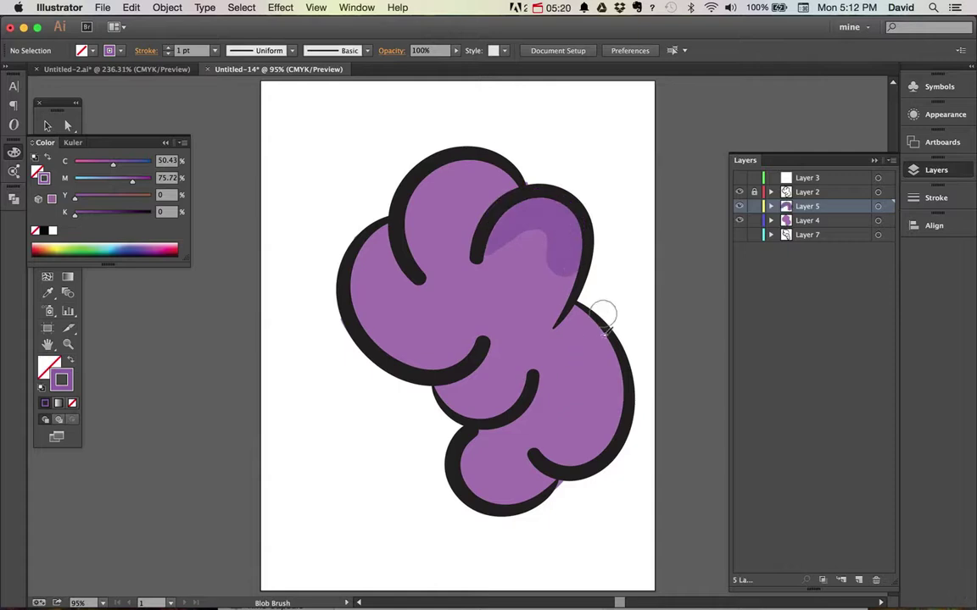
pyautogui.moveTo(580, 314)
pyautogui.mouseDown()
pyautogui.moveTo(603, 335)
pyautogui.moveTo(621, 378)
pyautogui.moveTo(615, 419)
pyautogui.moveTo(576, 479)
pyautogui.mouseUp()
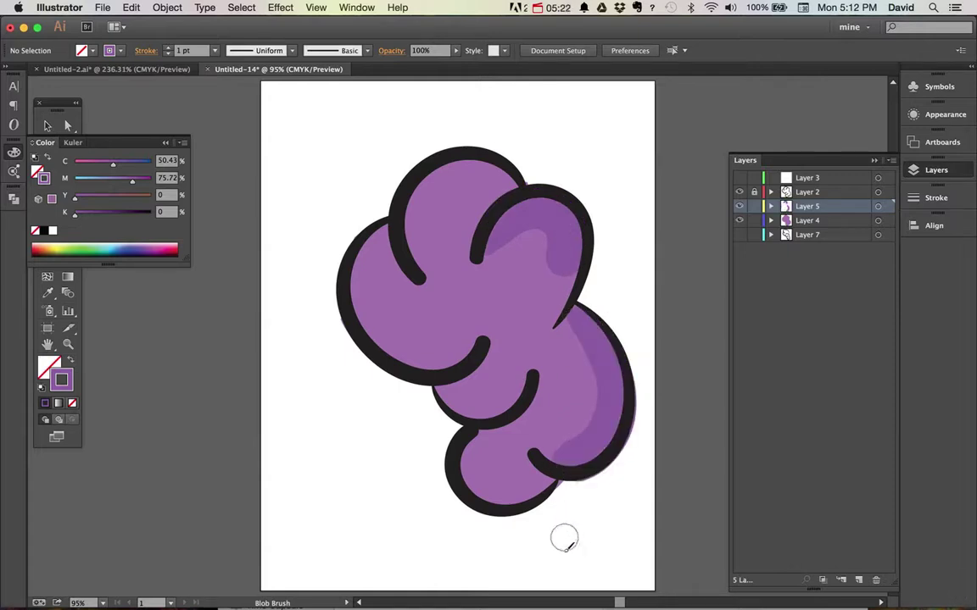